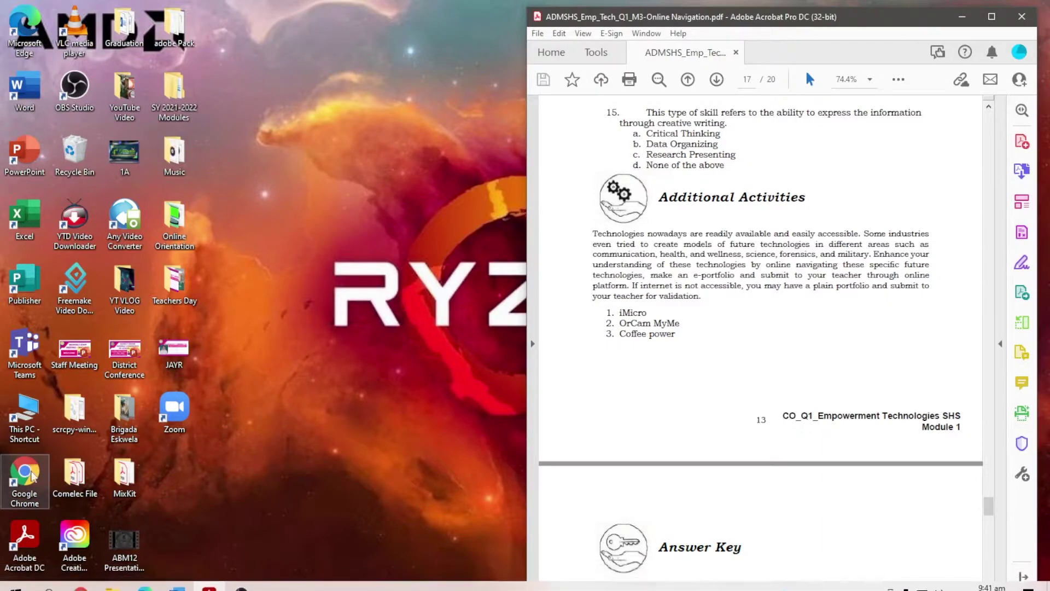
Step: Open Google Chrome with the profile that has the organization badge and search Google for Google Sites
left_click(38, 482)
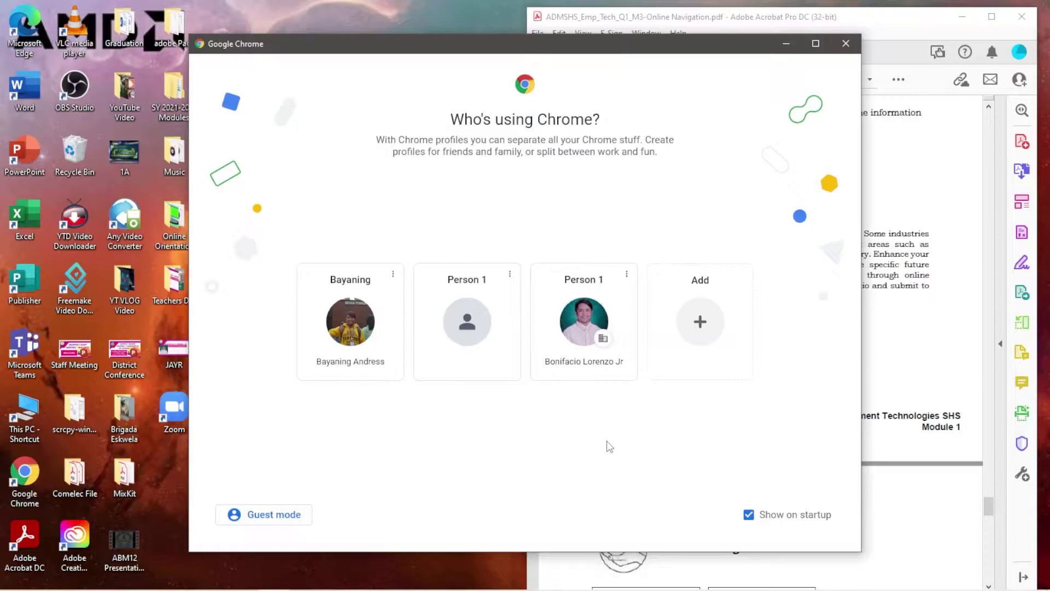
left_click(571, 350)
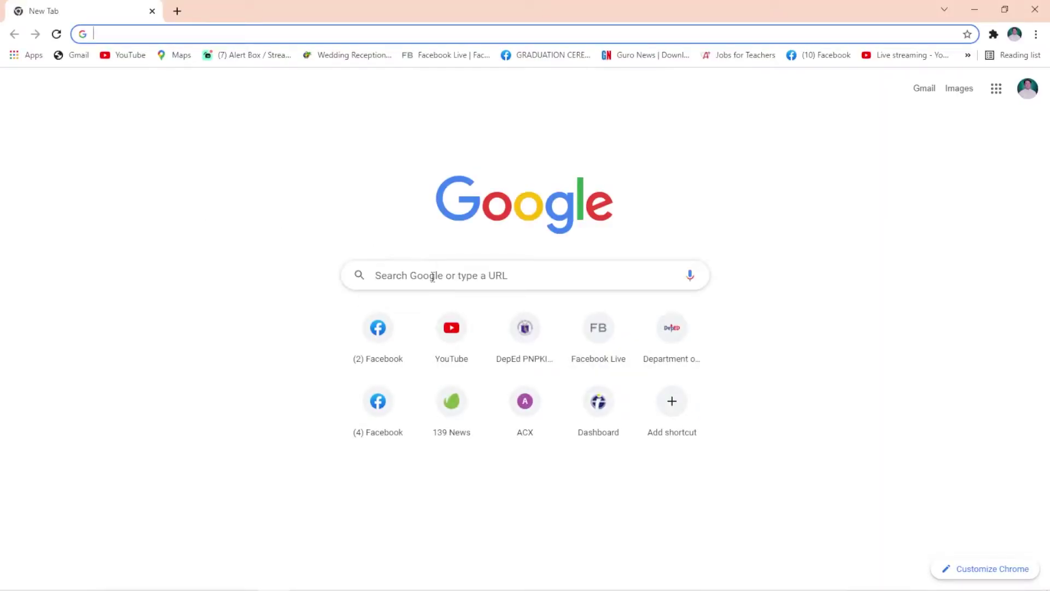
left_click(433, 278)
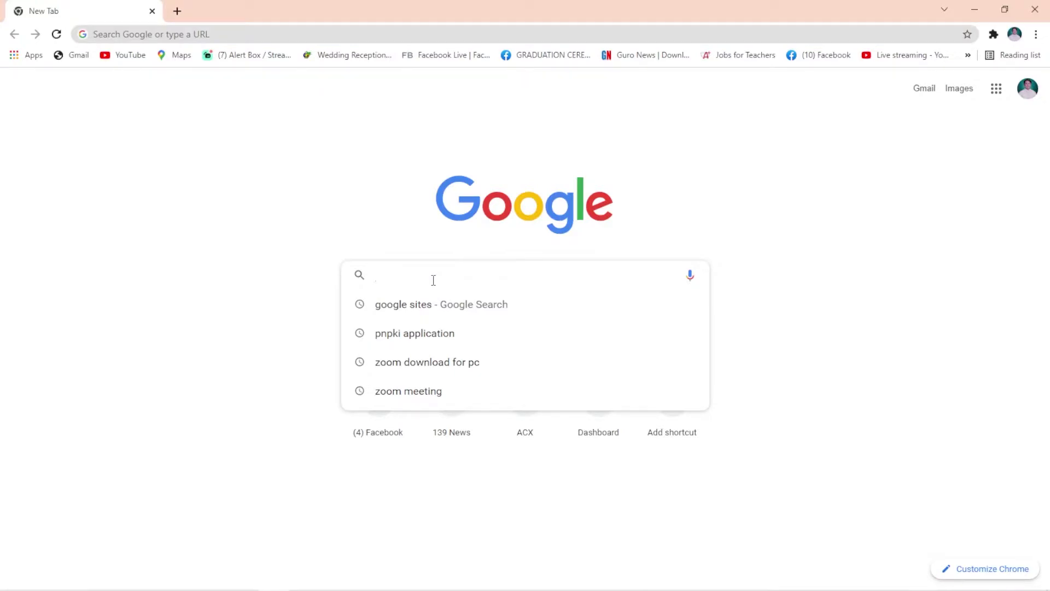
type("Go")
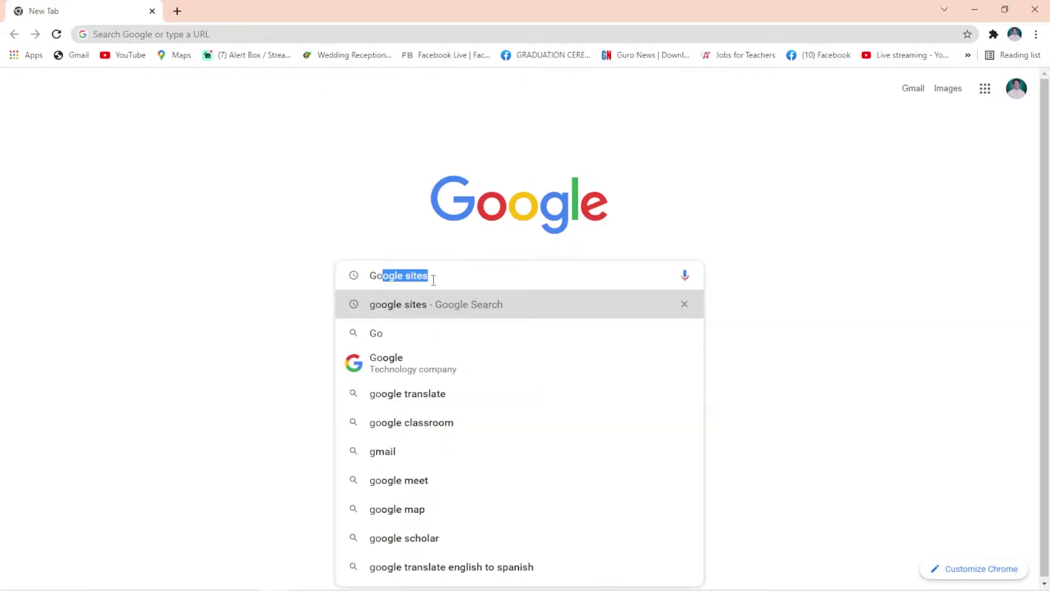
type("ogle Sit")
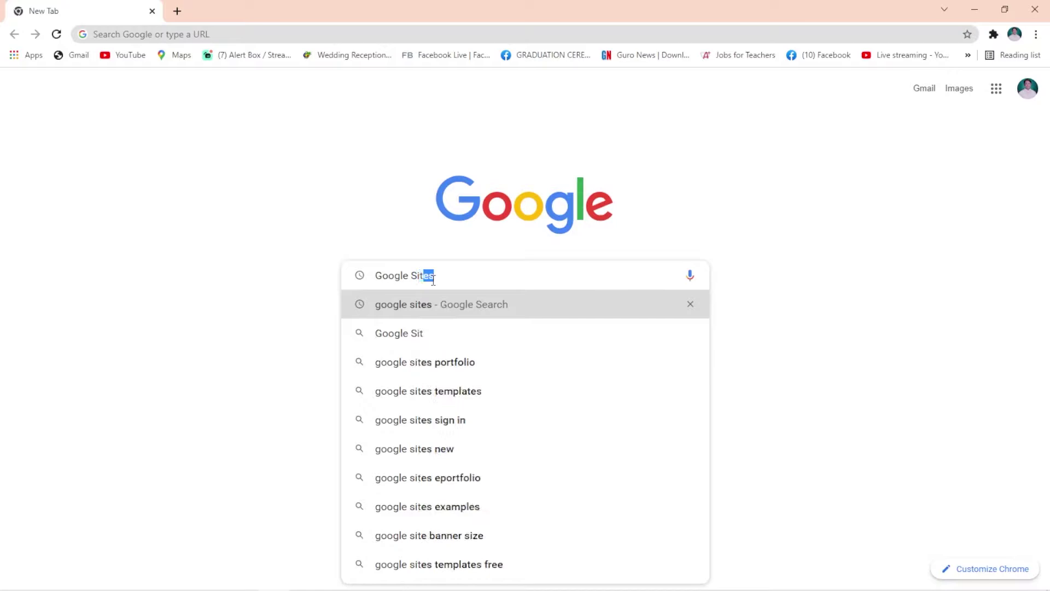
type("es")
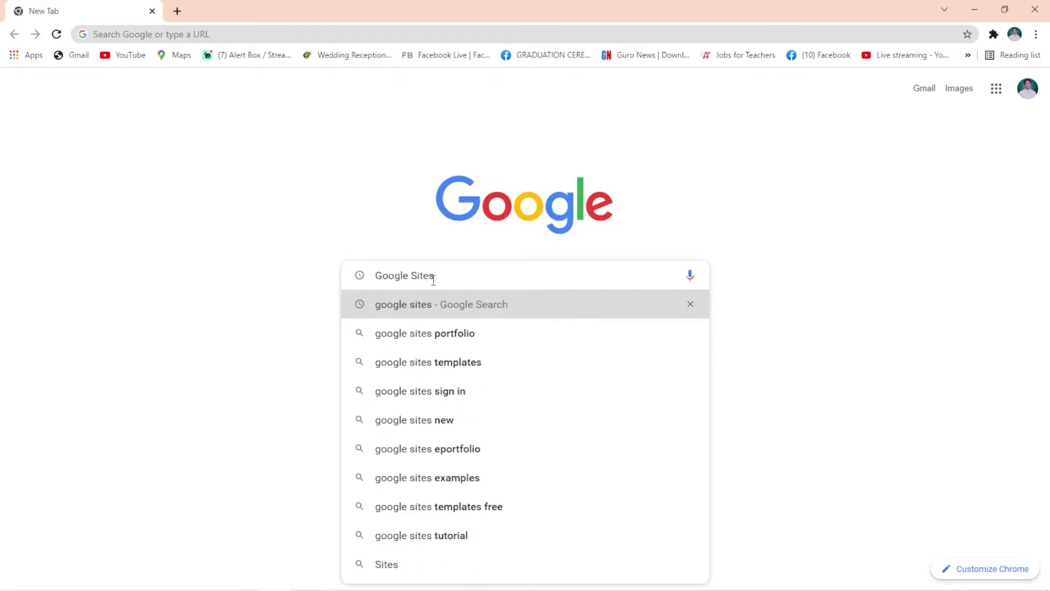
key("Return")
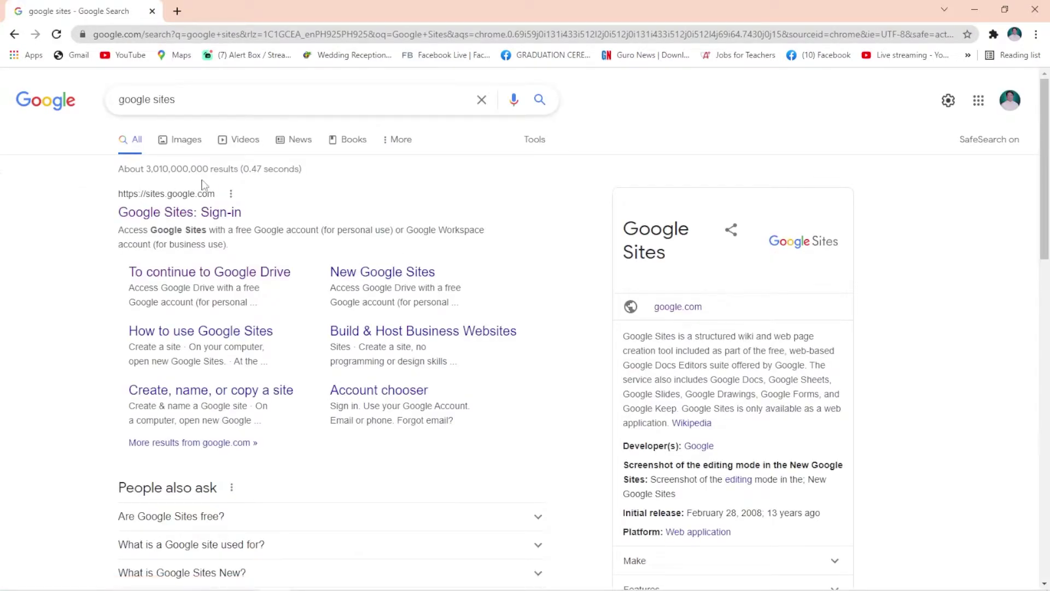
Step: Open the Google Sites sign-in result and start a new site from the Portfolio template, dismissing the collapsible groups tip
left_click(186, 217)
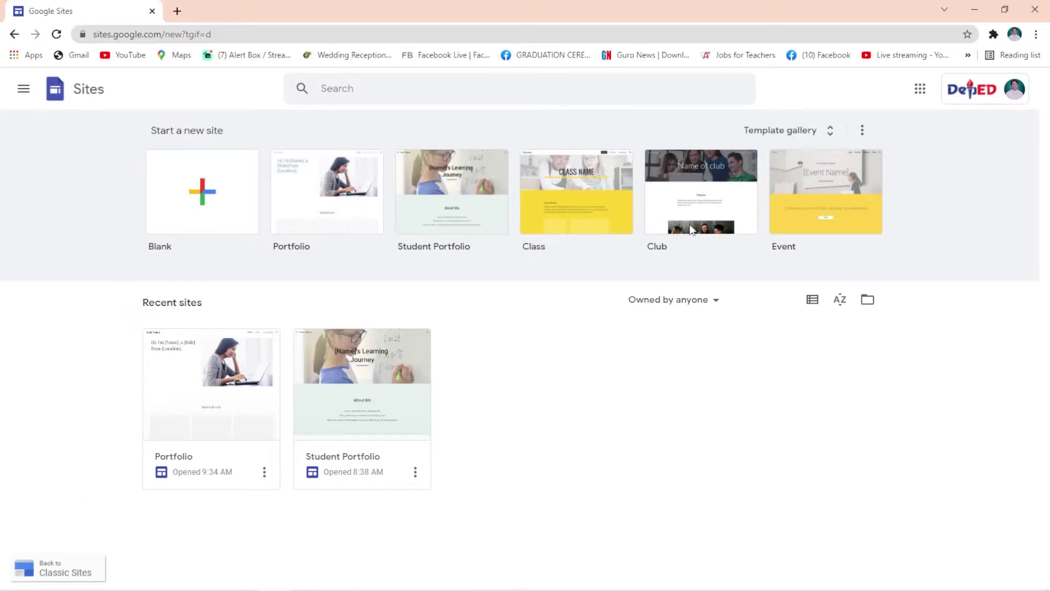
left_click(288, 212)
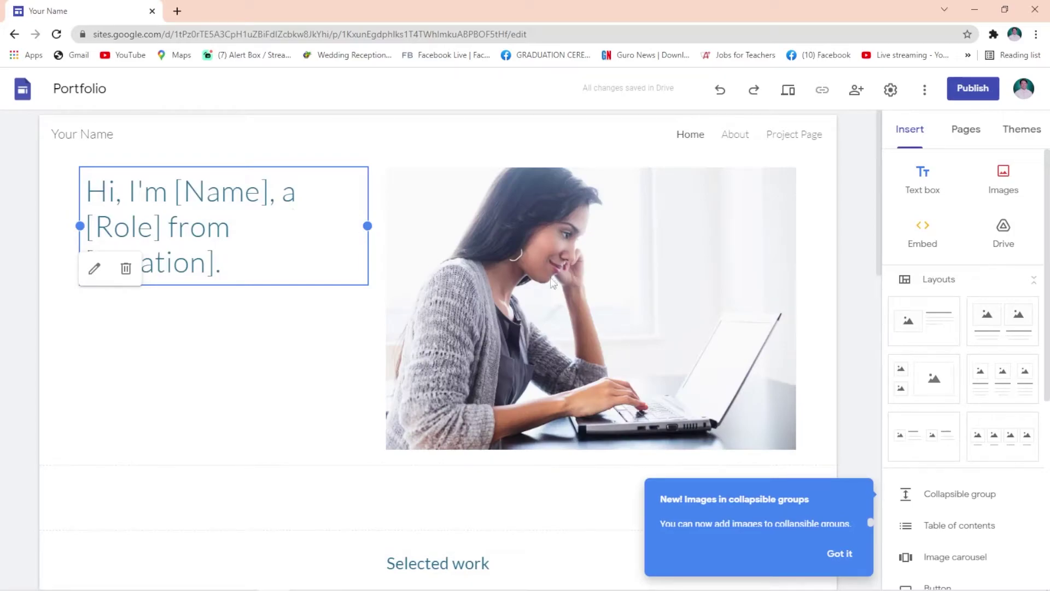
left_click(842, 554)
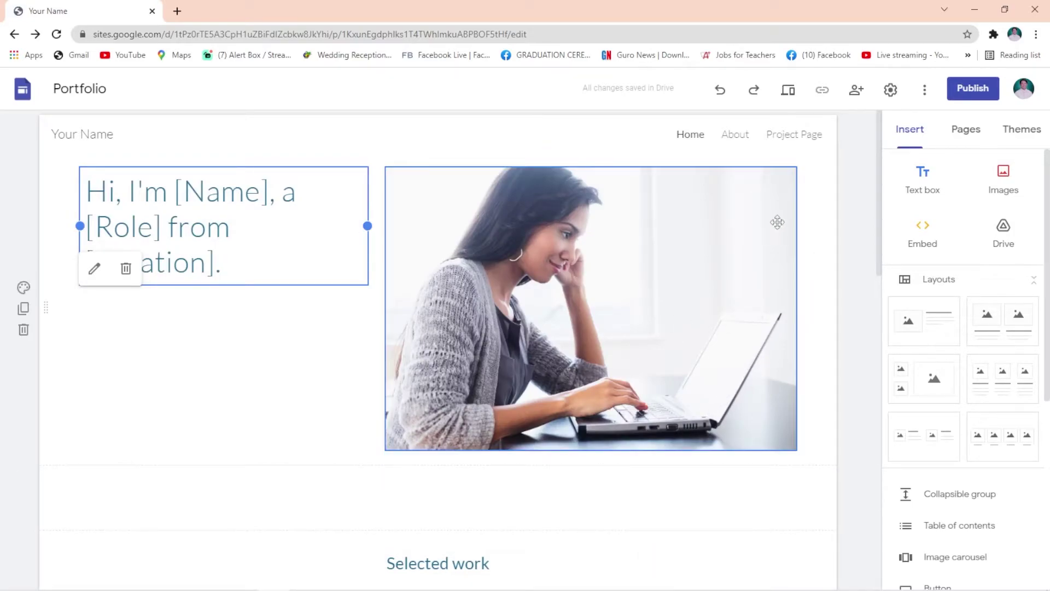
Step: Look through the Home page's sections and examine the project caption and the project placeholder's image options under Selected work
scroll(828, 259, "down", 2)
scroll(829, 259, "down", 7)
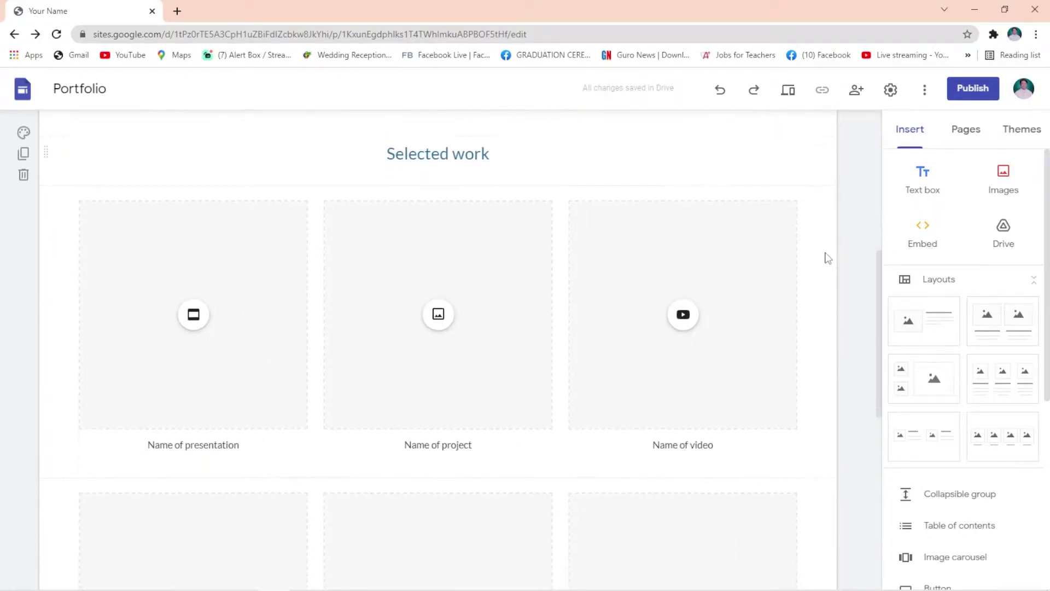
scroll(829, 258, "down", 8)
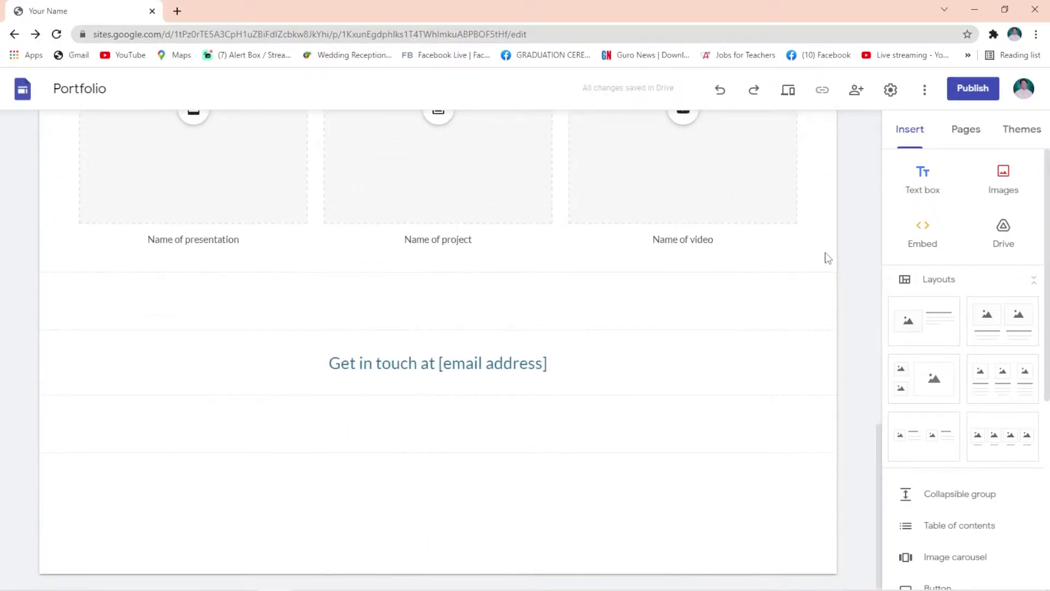
scroll(823, 253, "up", 8)
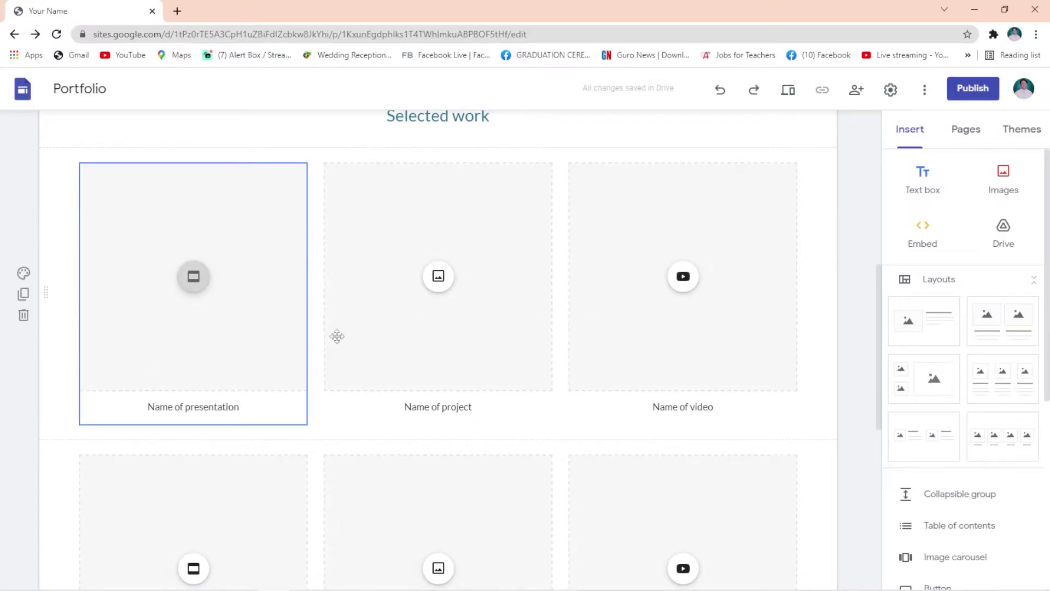
left_click(437, 406)
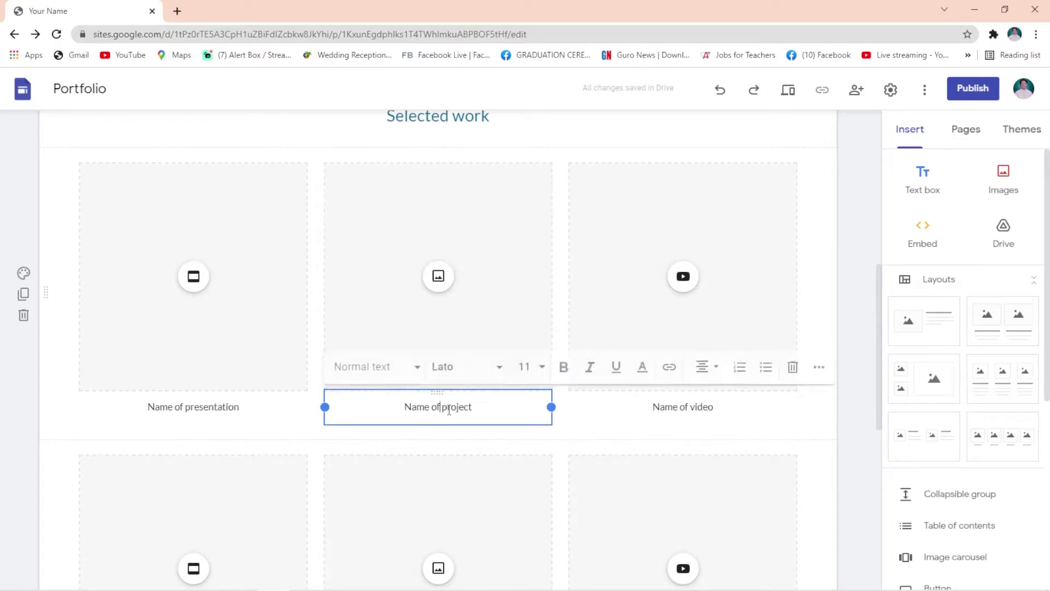
left_click_drag(485, 408, 391, 399)
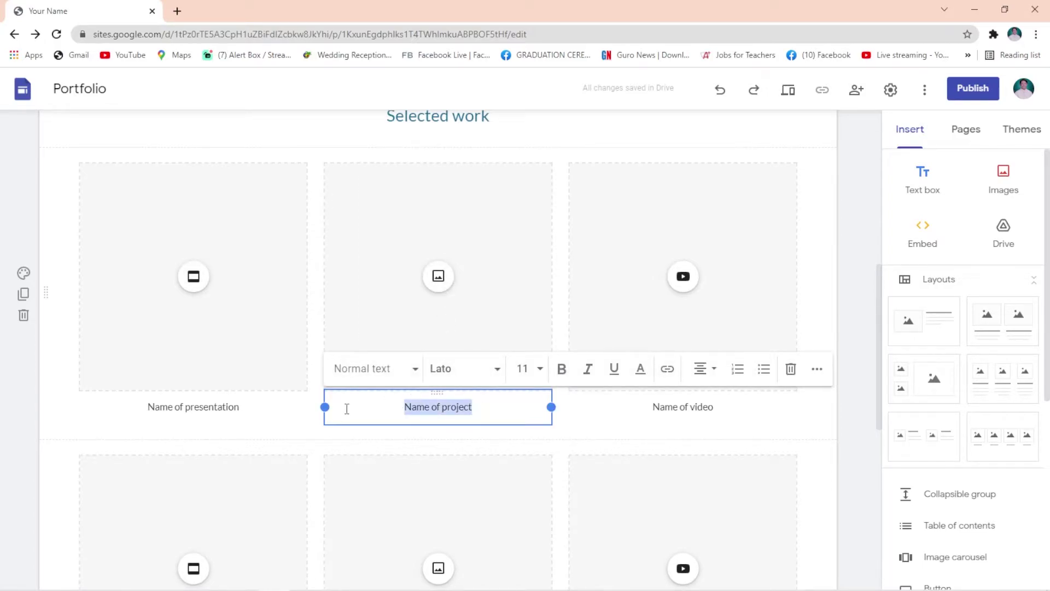
left_click(597, 409)
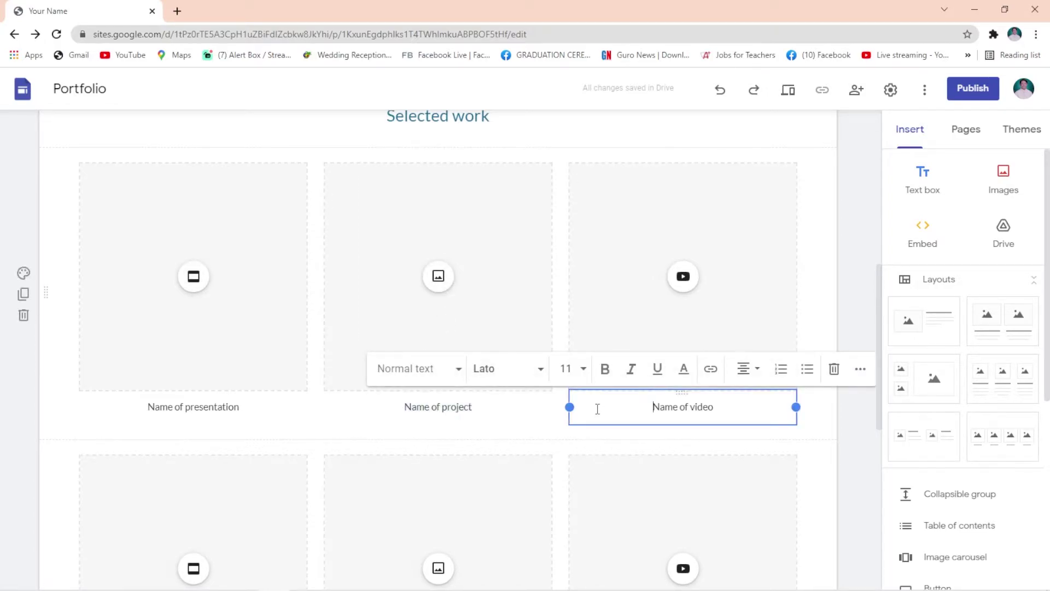
left_click(409, 278)
left_click(441, 275)
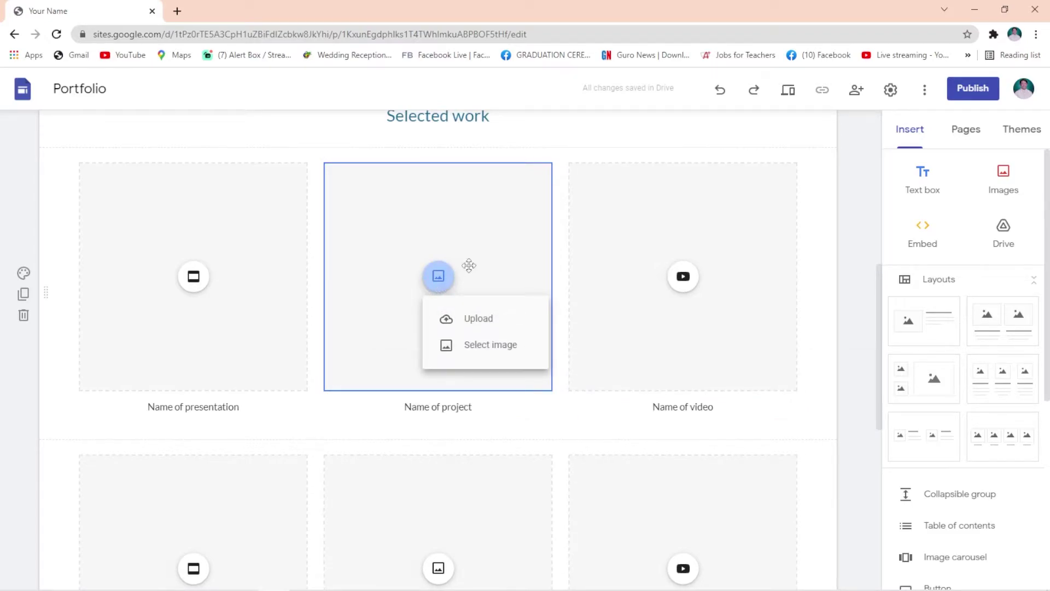
left_click(520, 276)
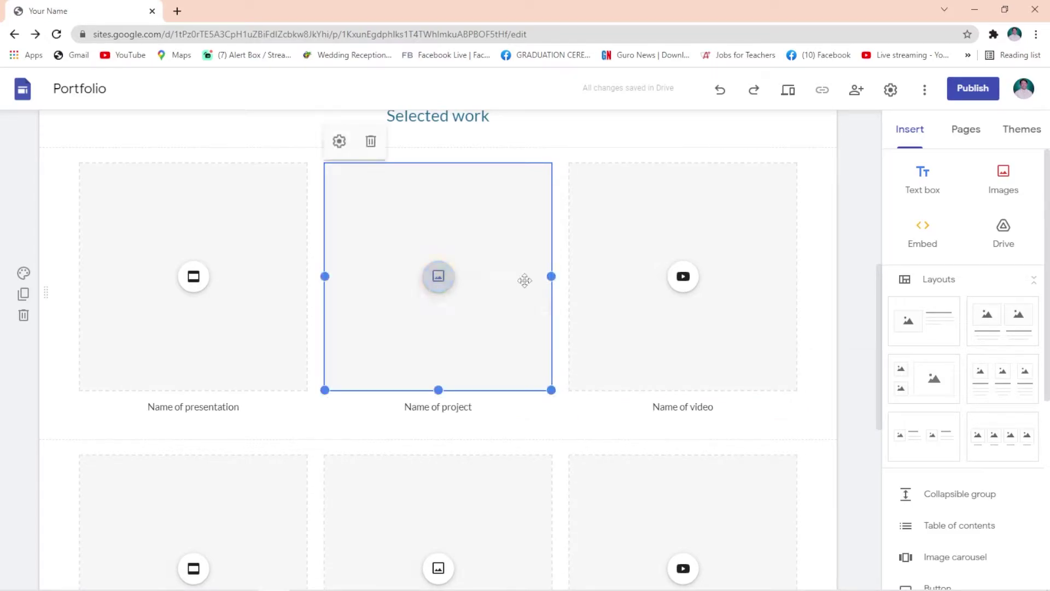
Step: Search YouTube for "ecamera" and insert the first eCamera video in the upper video placeholder under Selected work
left_click(683, 277)
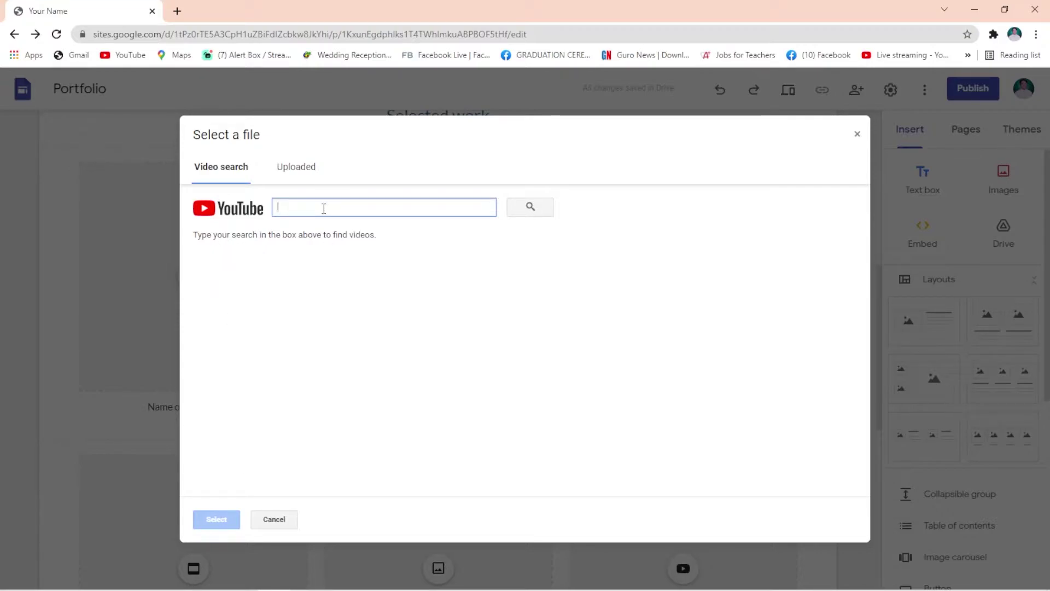
type("e")
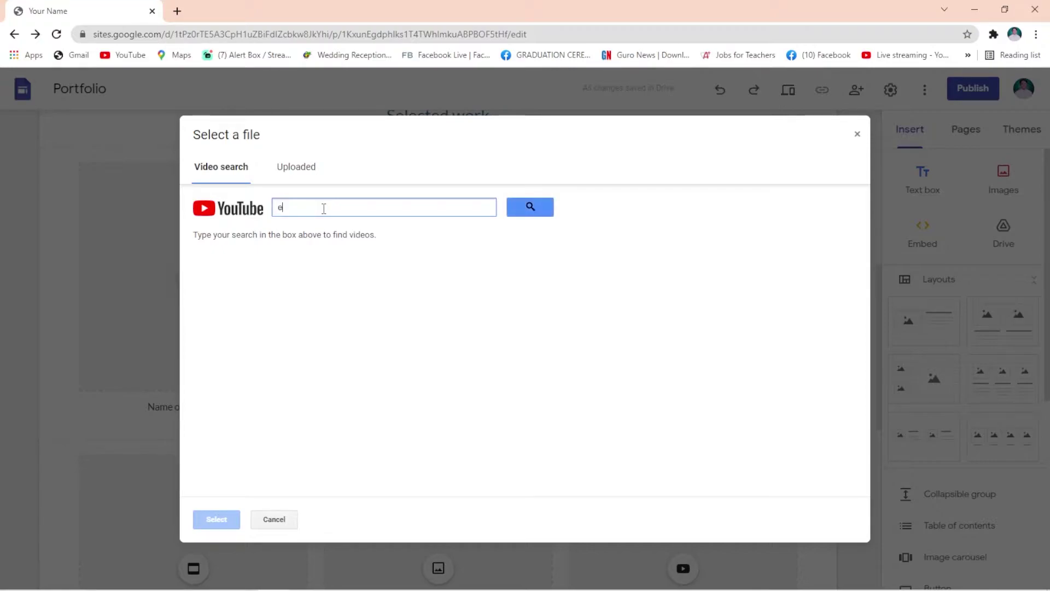
type("camera")
key("Return")
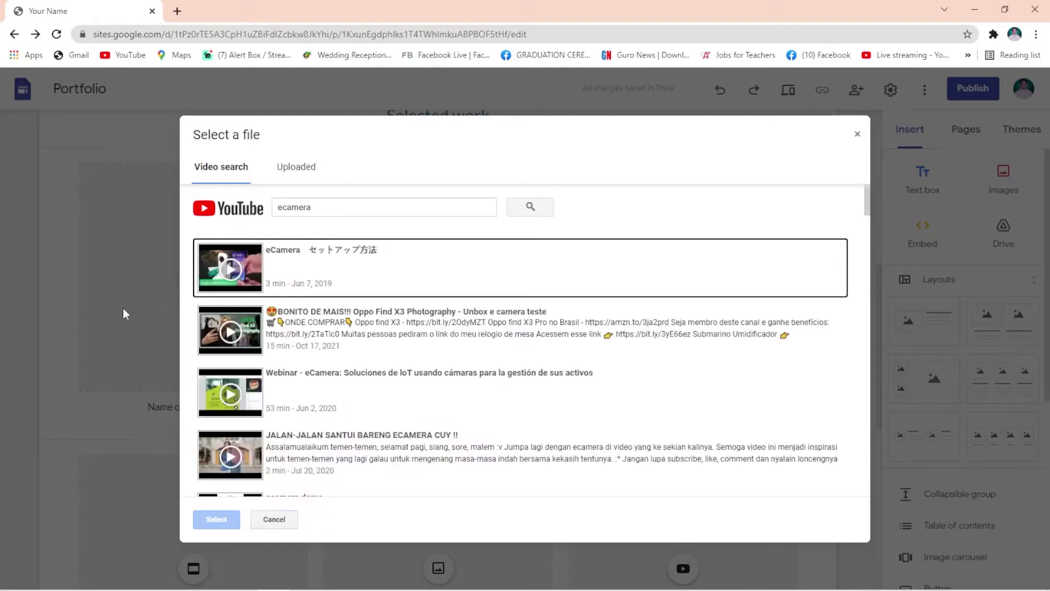
left_click(280, 278)
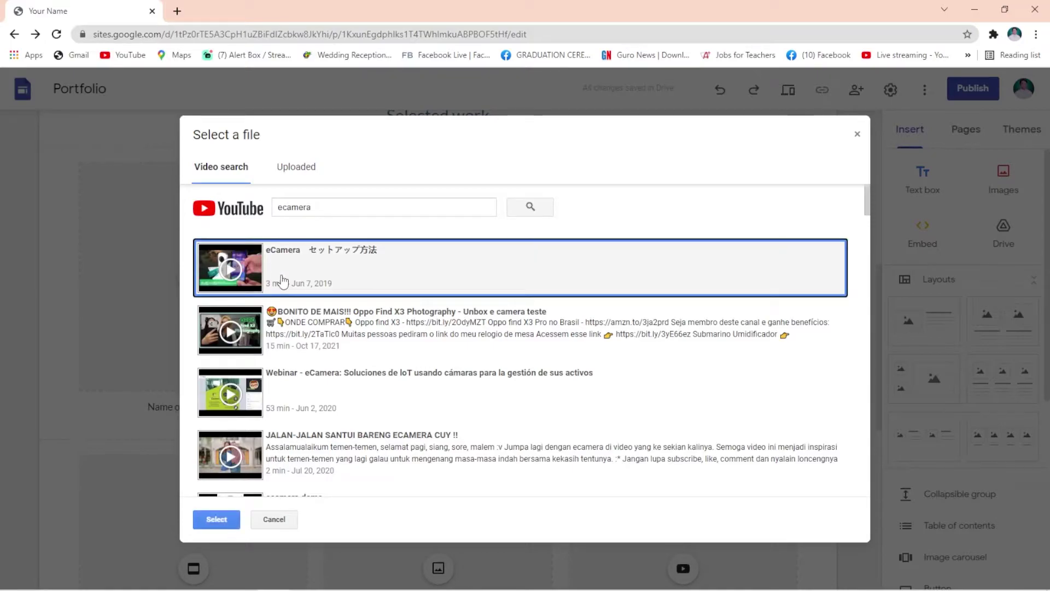
left_click(207, 523)
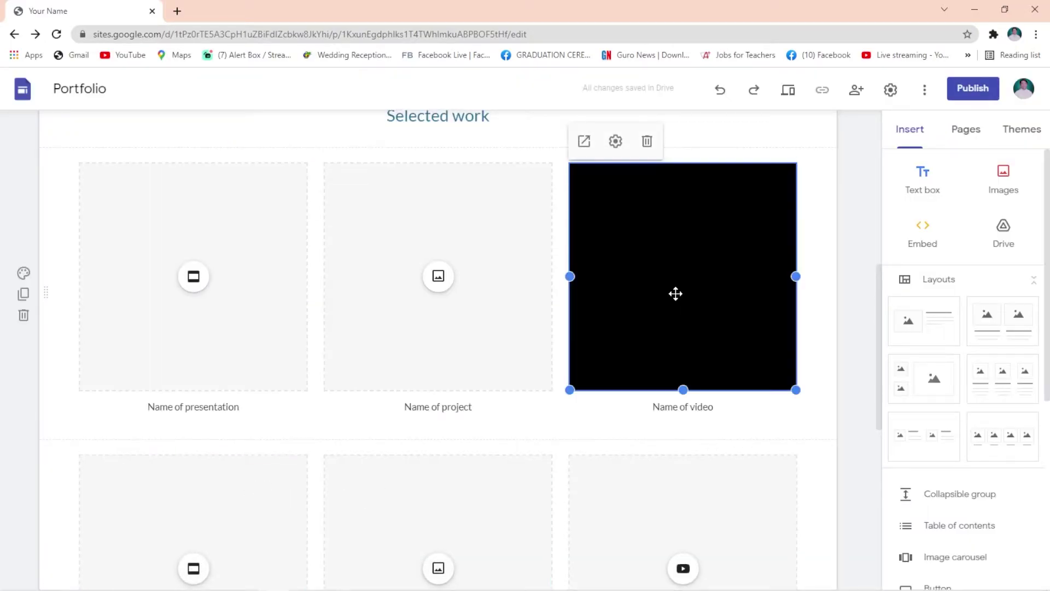
left_click(734, 404)
Step: Replace the site name in the page header with the owner's full name followed by "HUMSS 11 Mapanuri"
scroll(841, 285, "up", 5)
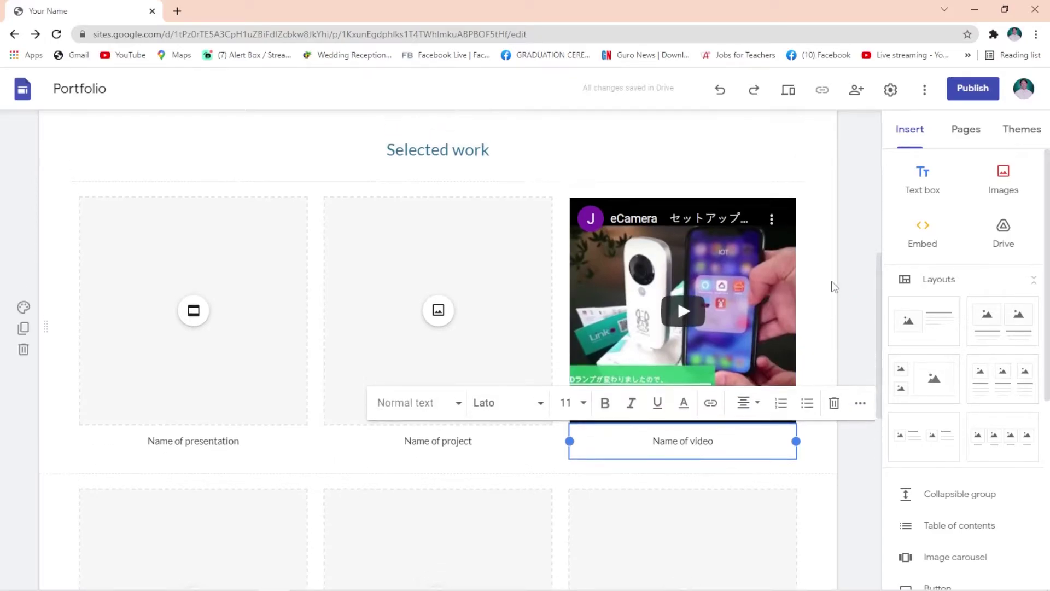
scroll(832, 282, "down", 3)
scroll(834, 285, "down", 3)
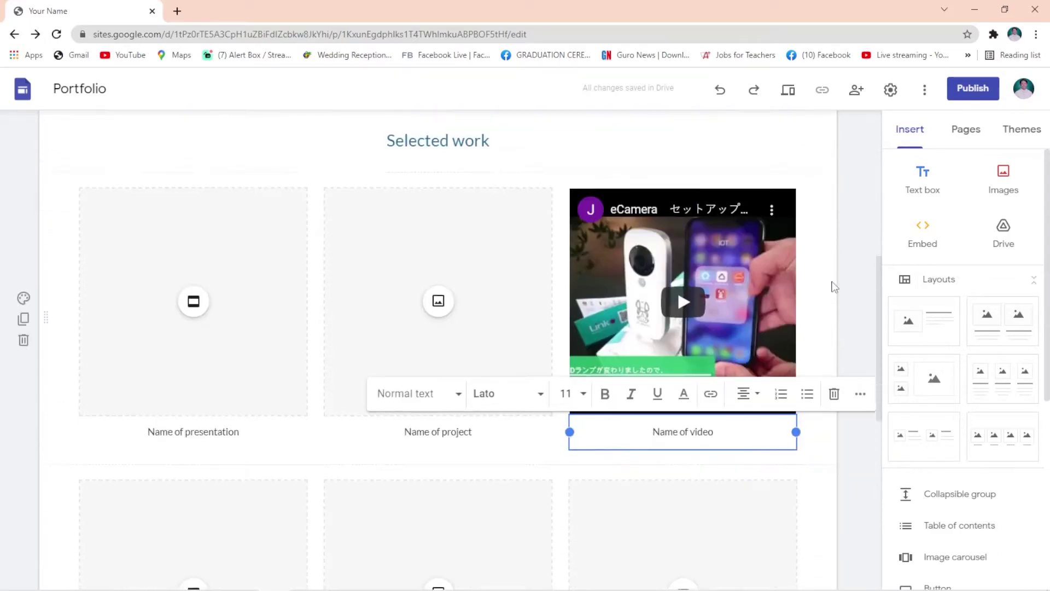
scroll(834, 286, "up", 8)
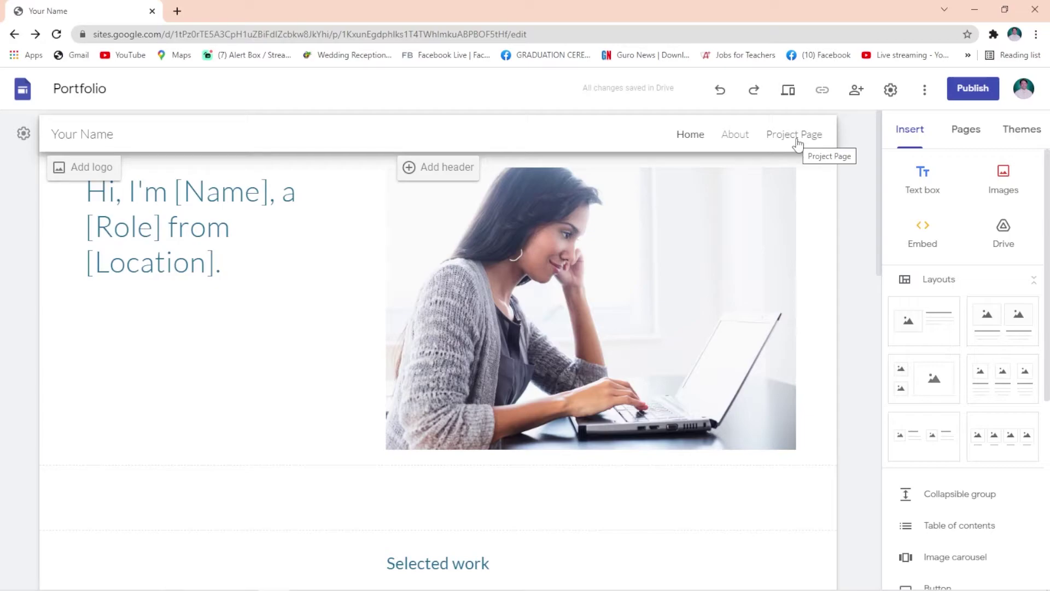
left_click(127, 132)
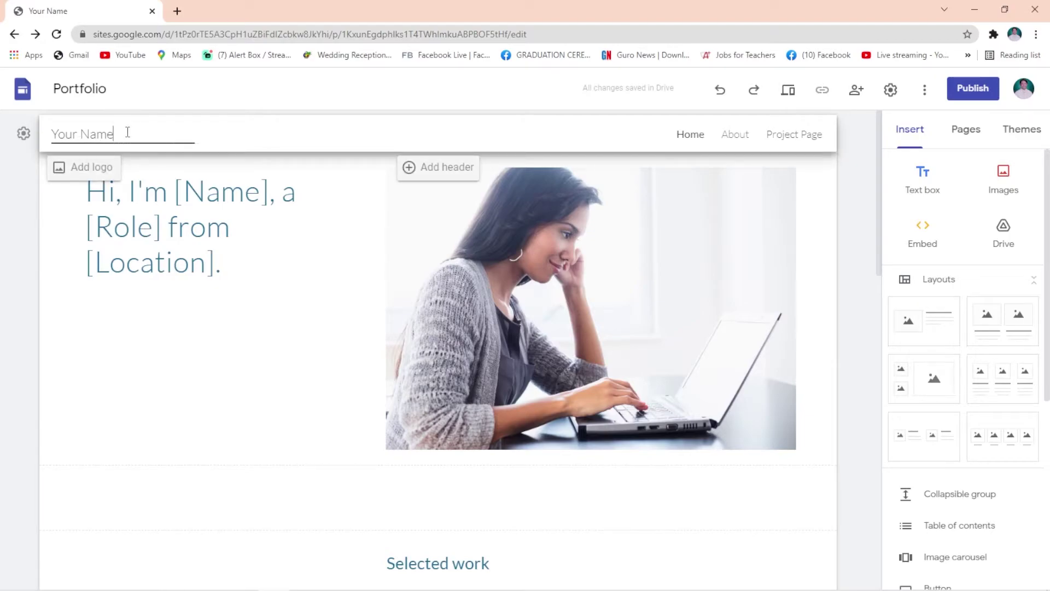
left_click_drag(112, 131, 46, 137)
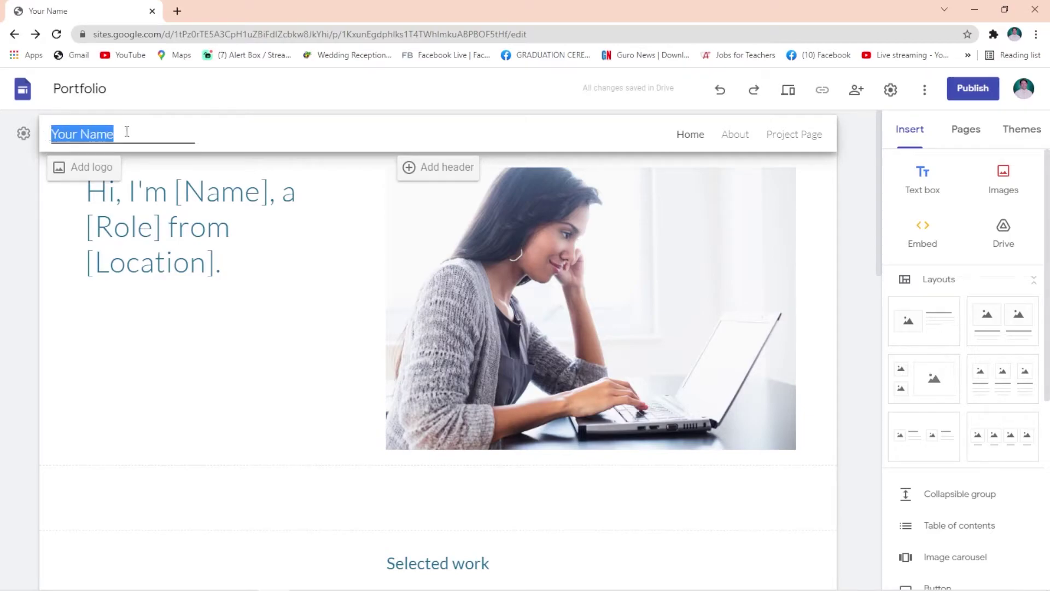
type("Bonifacio")
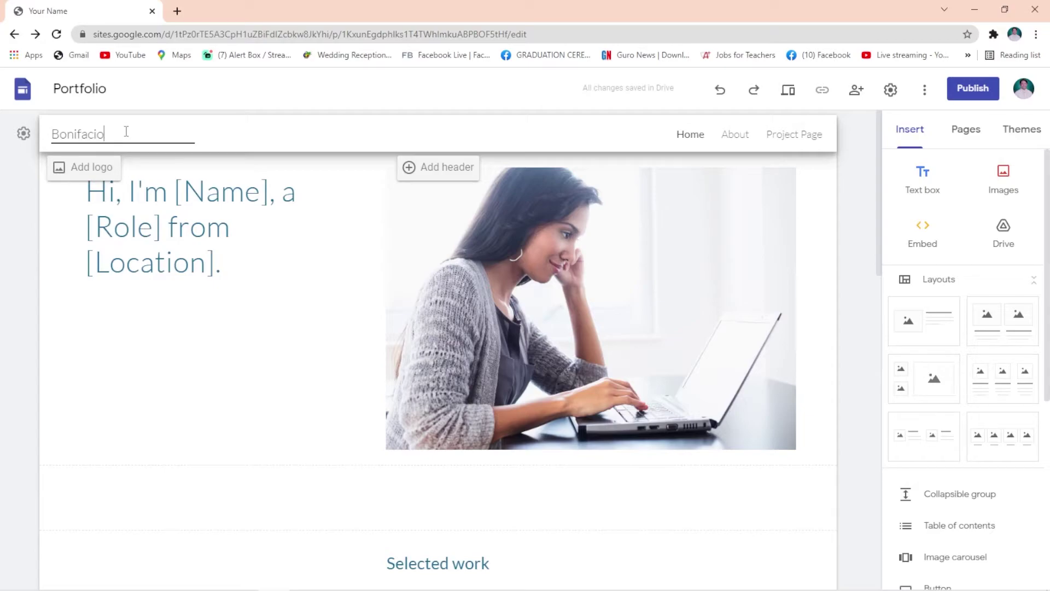
type(" Lorenzo HUMSS 11 Mapanur")
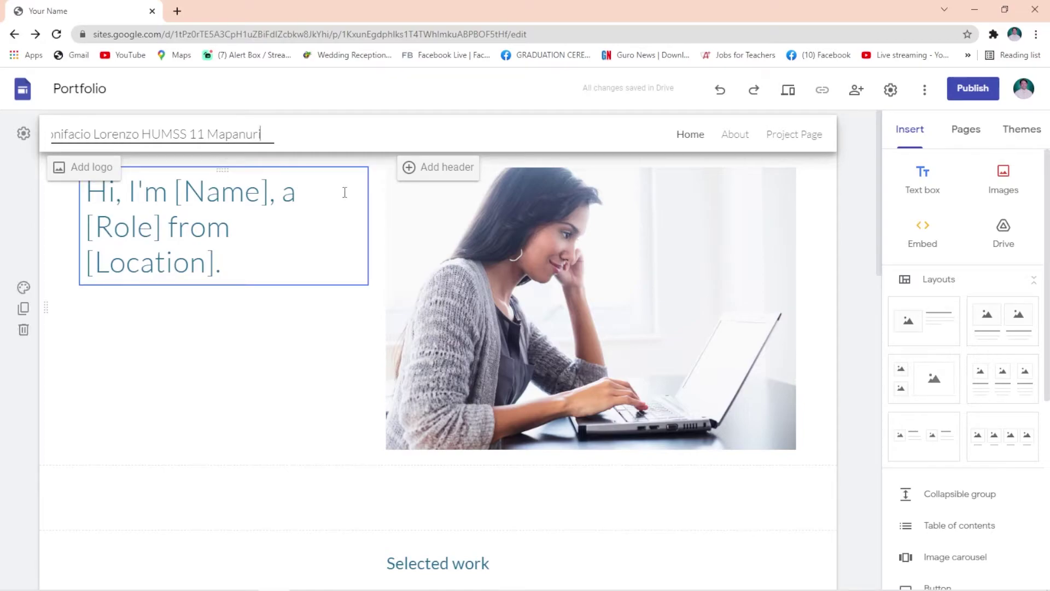
Step: Open the Project Page and examine the insert options of its two empty media placeholders
left_click(808, 141)
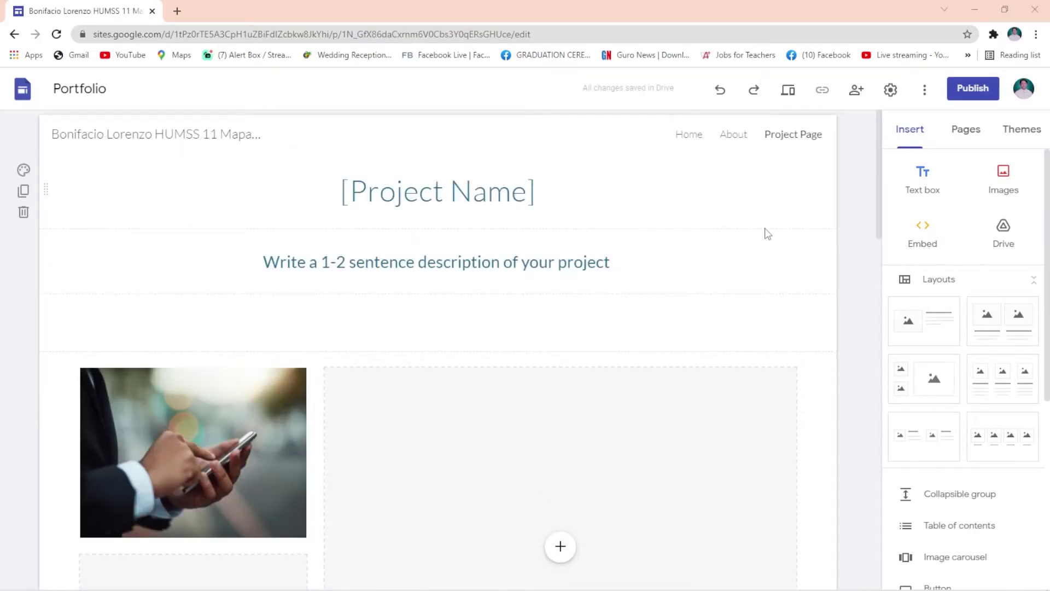
scroll(767, 233, "down", 6)
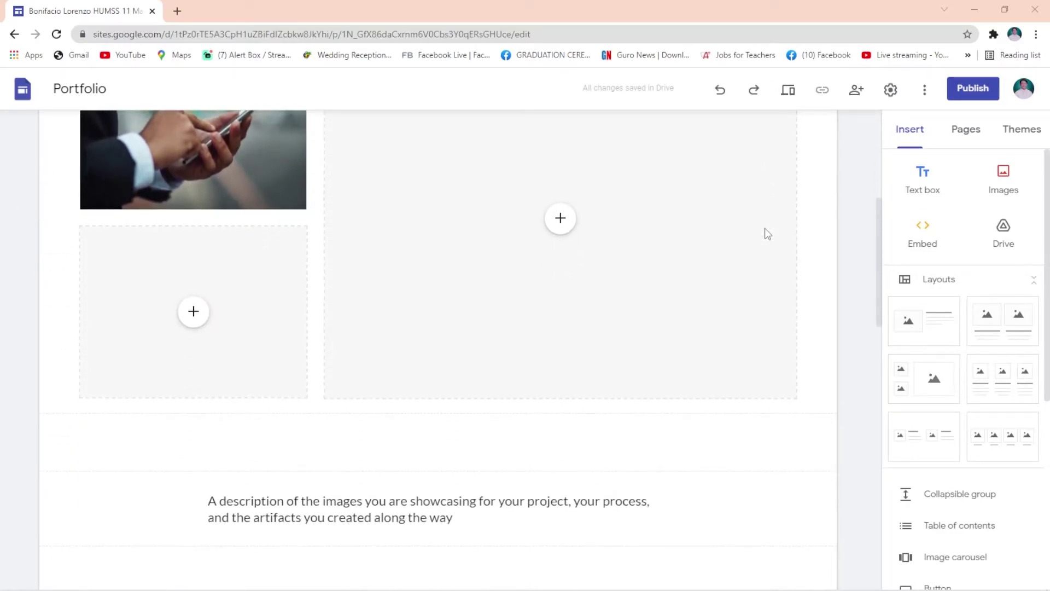
scroll(767, 234, "up", 1)
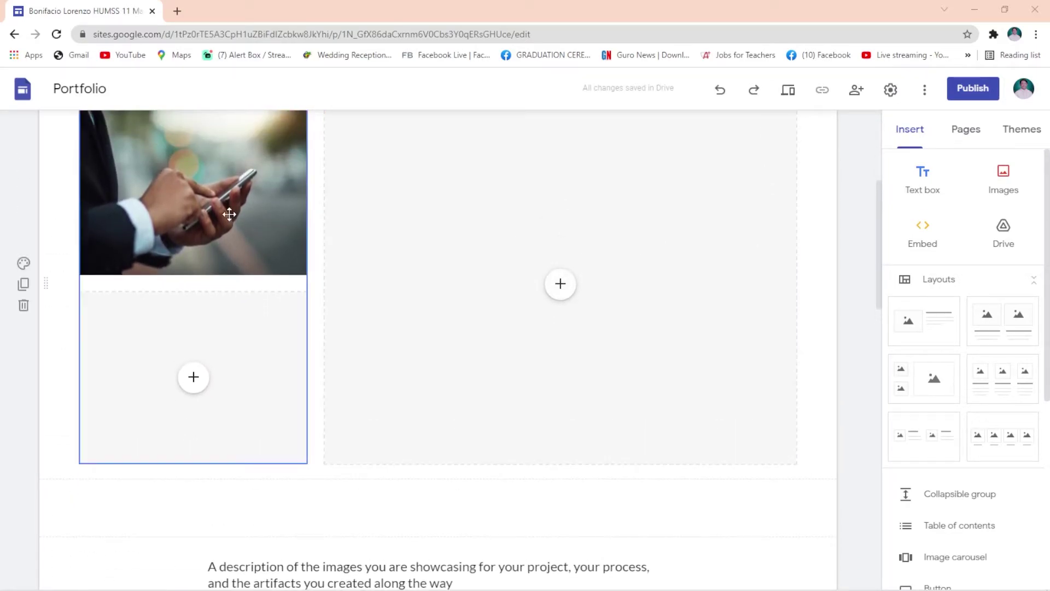
scroll(229, 214, "up", 5)
scroll(274, 295, "down", 4)
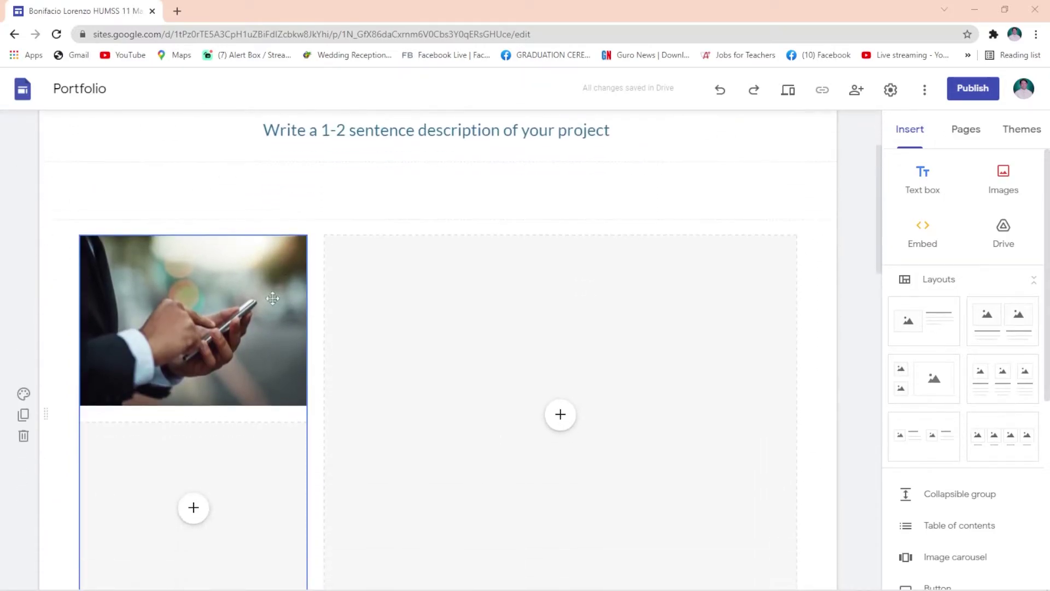
left_click(192, 444)
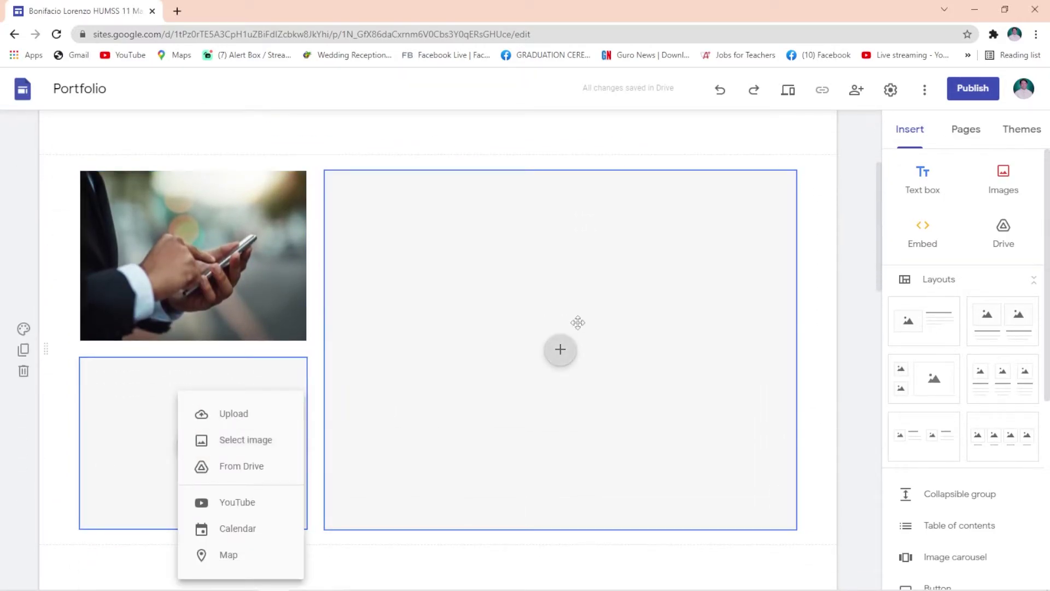
left_click(567, 362)
left_click(558, 360)
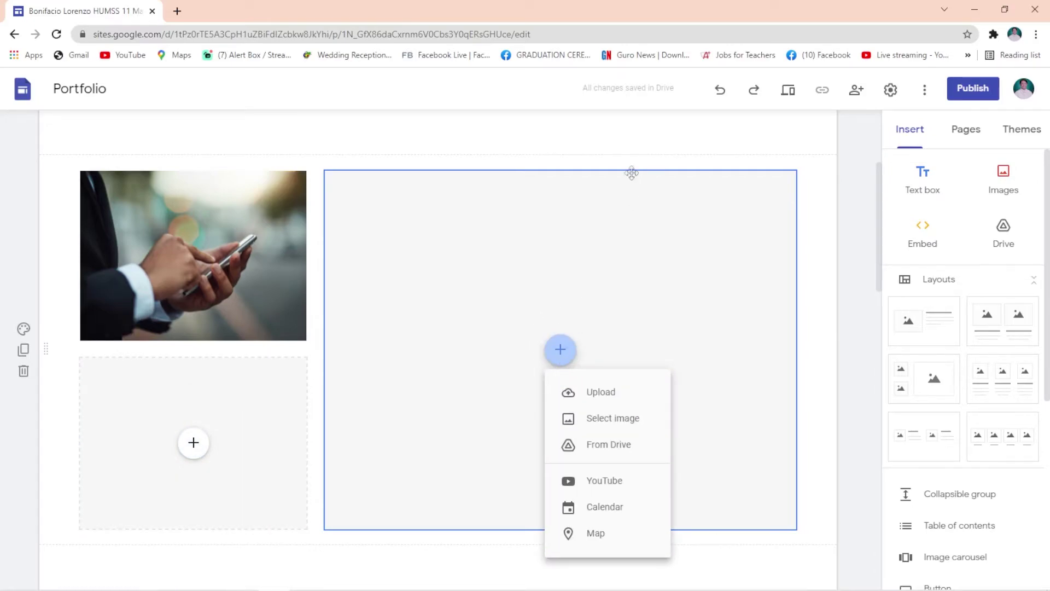
double_click(639, 147)
Step: Look through the Project Page's description texts, image placeholders and Next project section, and review the components available for insertion
scroll(591, 274, "down", 6)
left_click(245, 319)
left_click(477, 320)
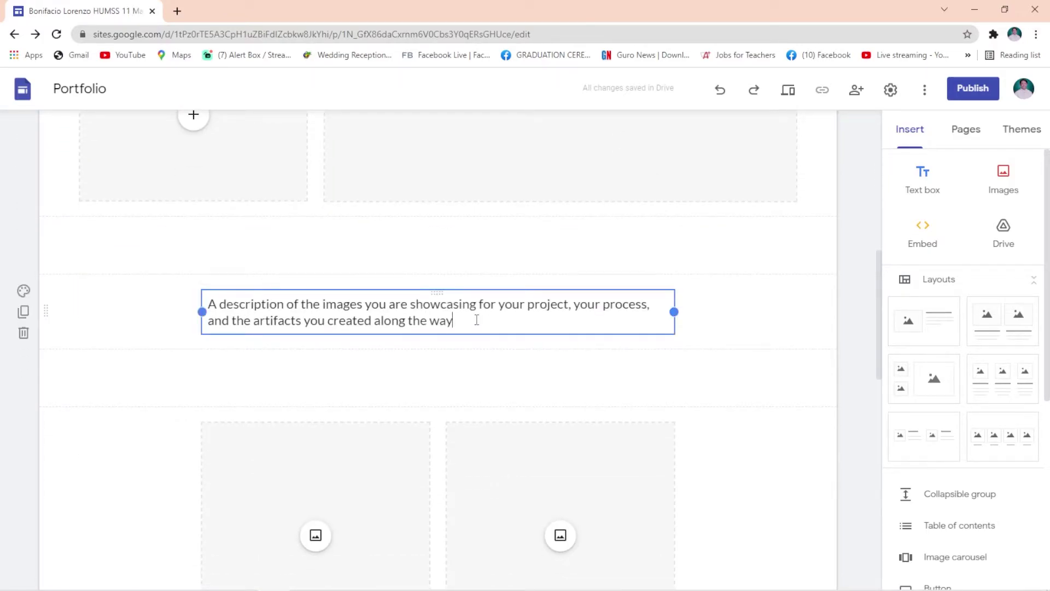
scroll(477, 320, "down", 4)
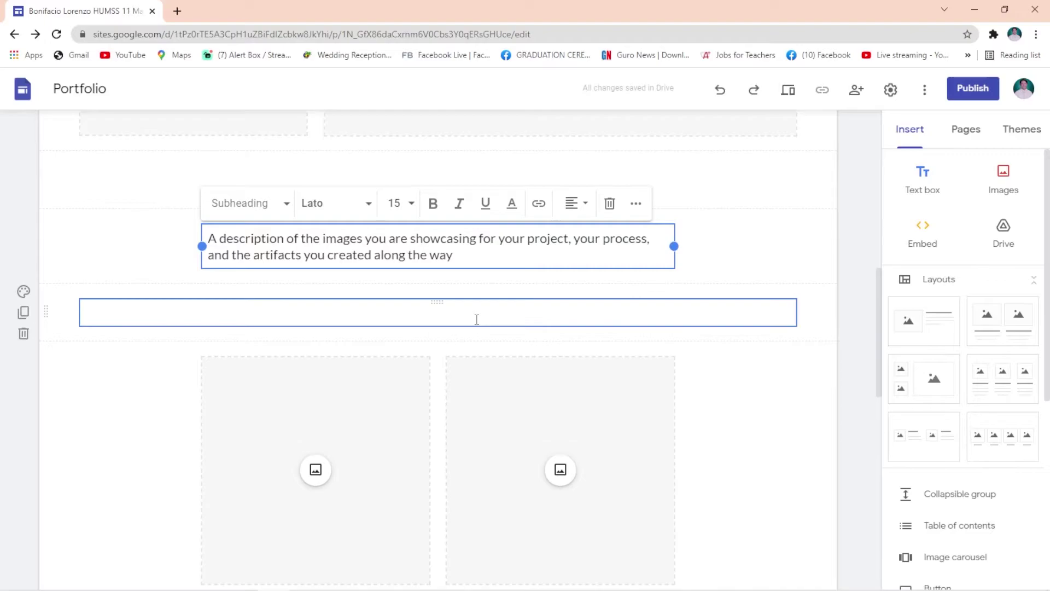
scroll(328, 295, "down", 4)
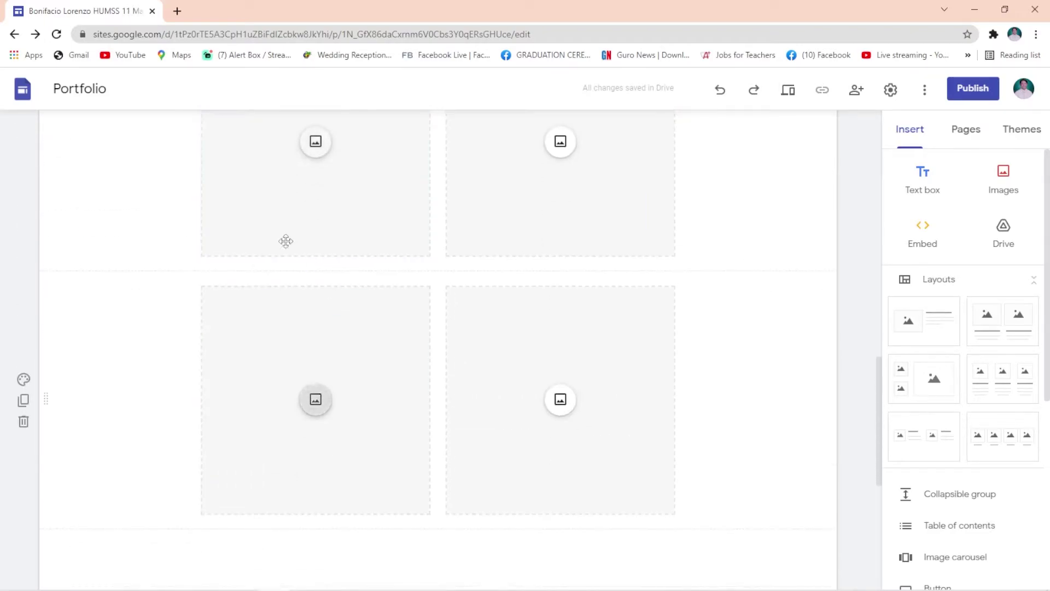
scroll(352, 277, "down", 5)
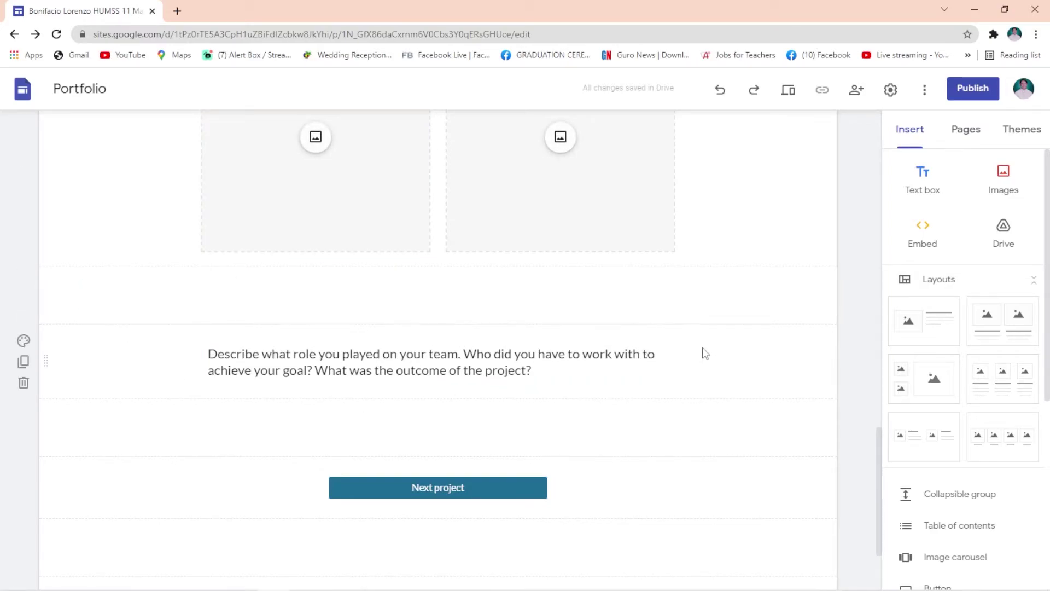
scroll(711, 350, "up", 5)
scroll(735, 341, "up", 8)
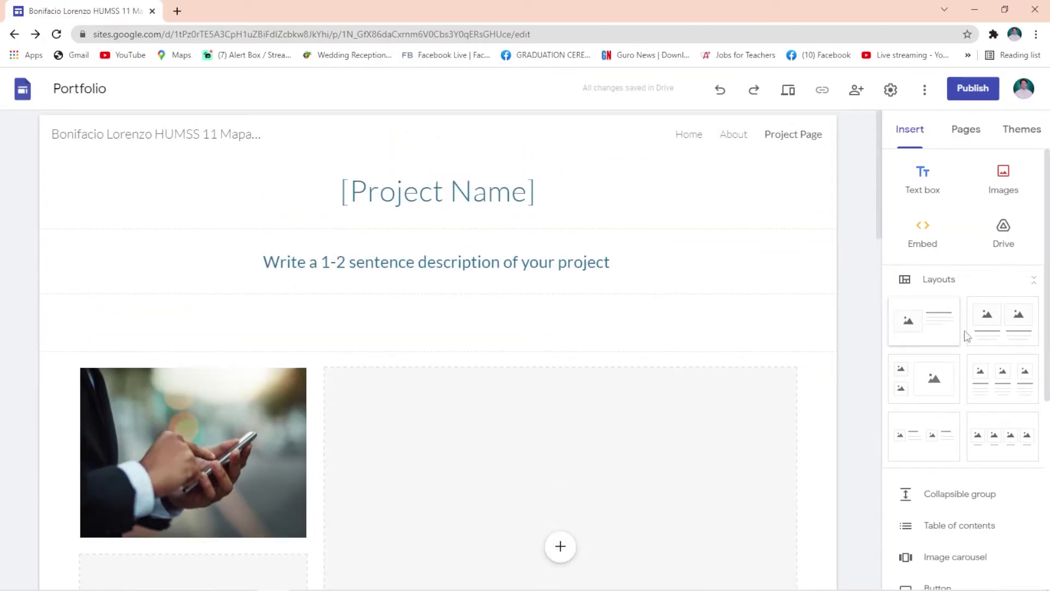
scroll(922, 465, "down", 3)
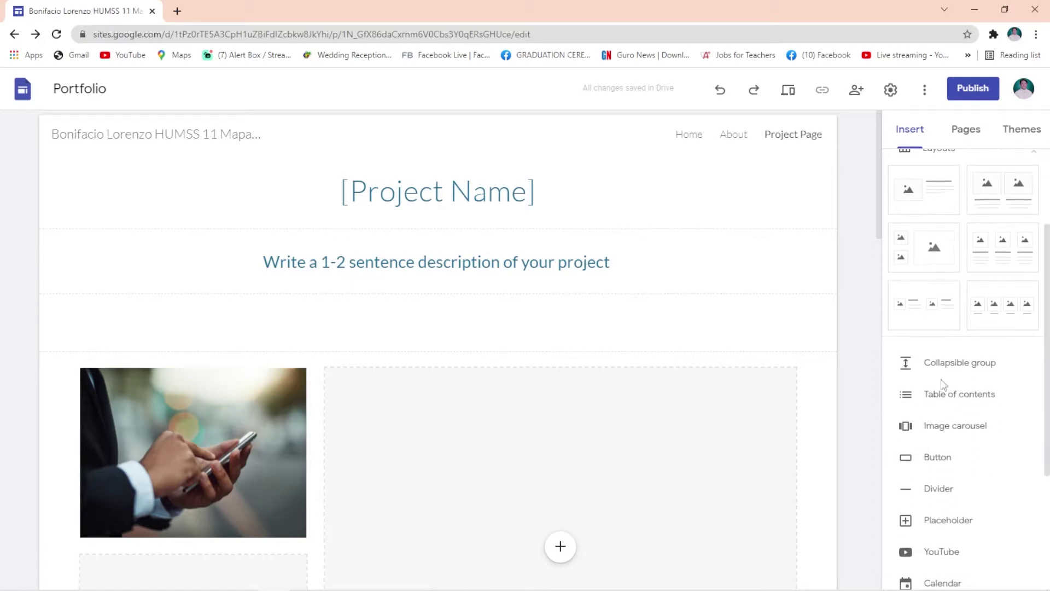
scroll(956, 430, "down", 5)
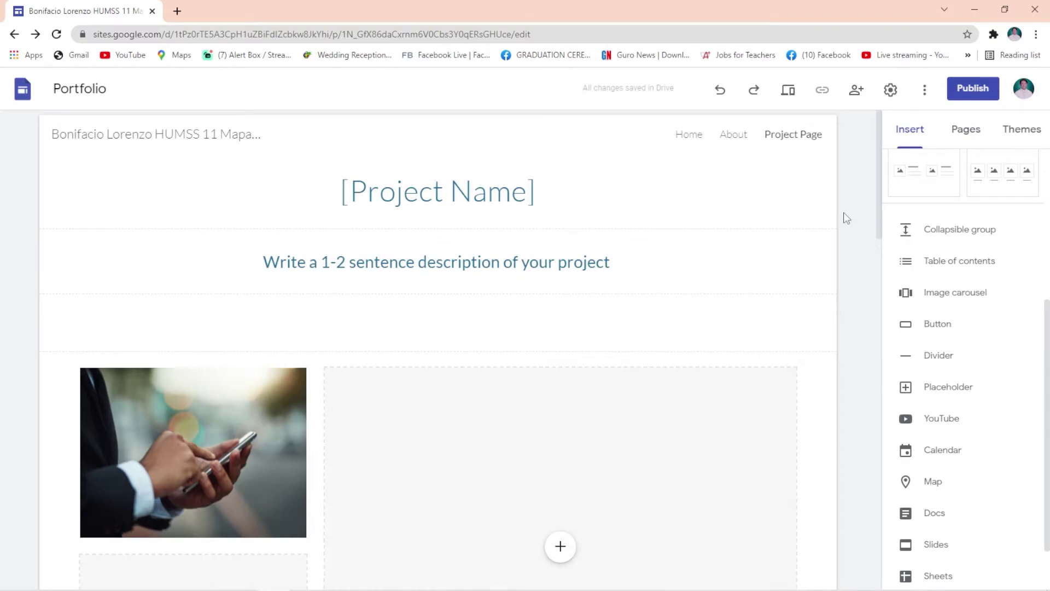
Step: Rename the site document from Portfolio to the owner's full name followed by "EportfolioHUMSS11Mapanuri", without spaces
left_click(106, 89)
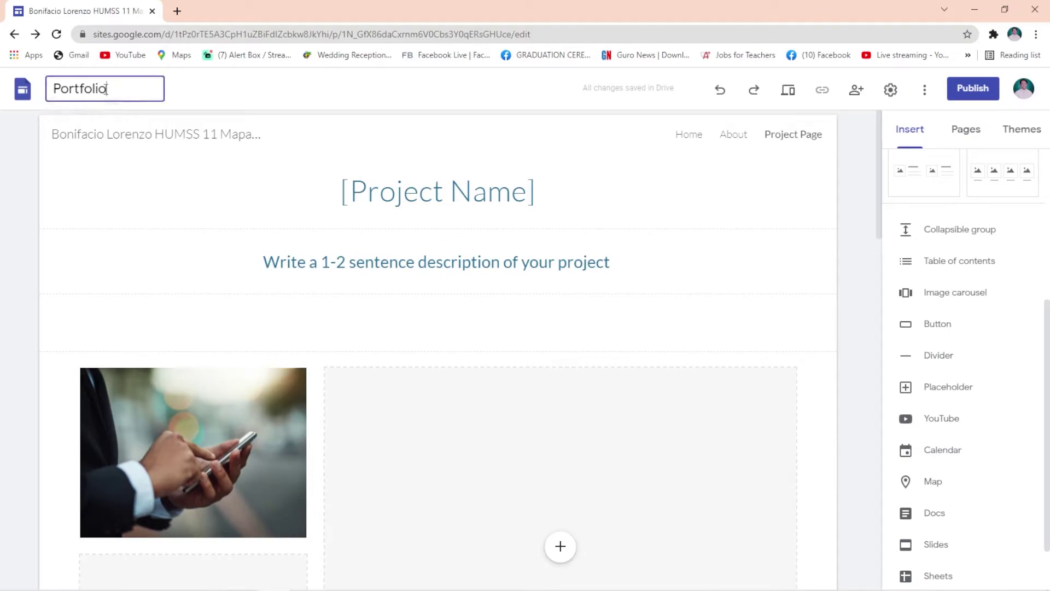
left_click_drag(106, 89, 46, 91)
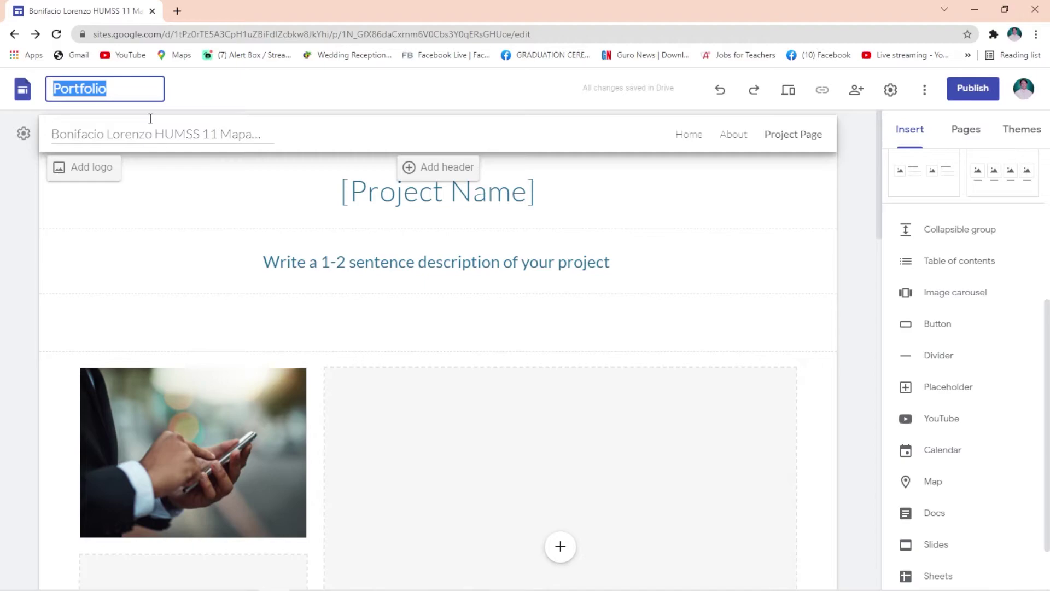
key("BackSpace")
type("lor")
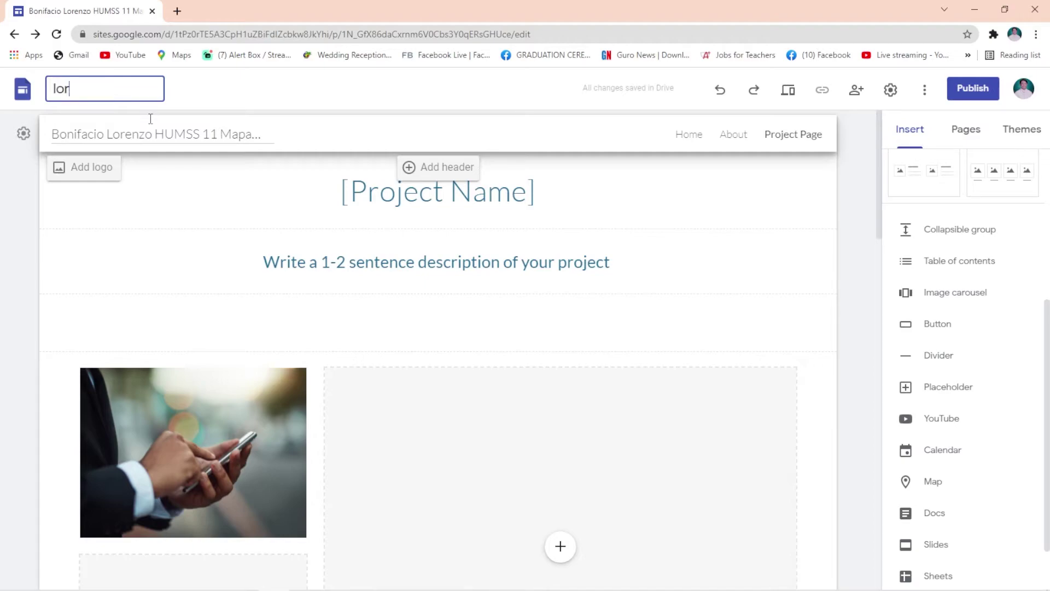
type("enzobonifacio")
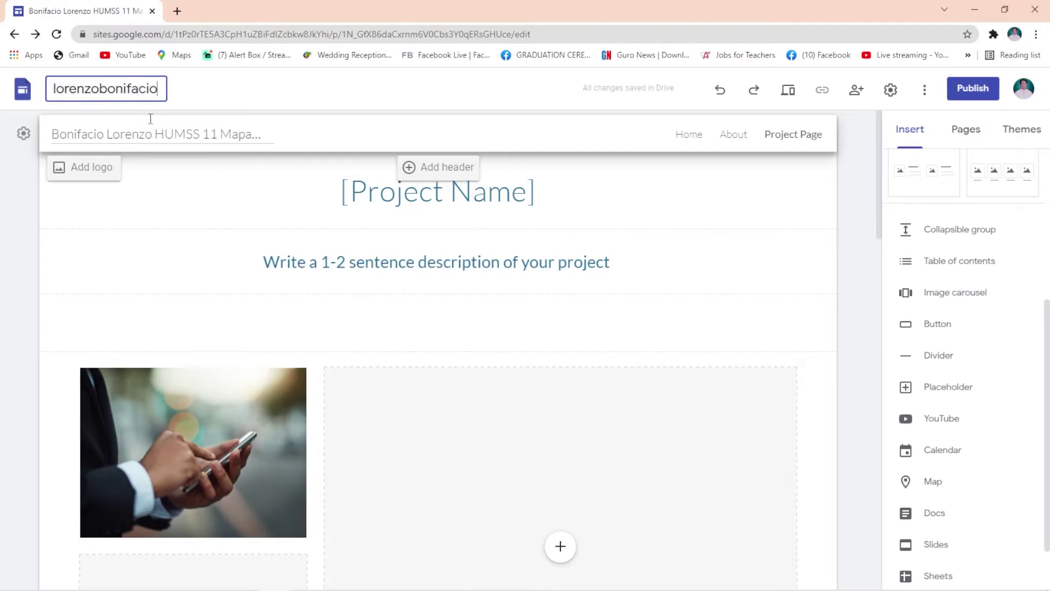
type("Eportfolo")
key("BackSpace")
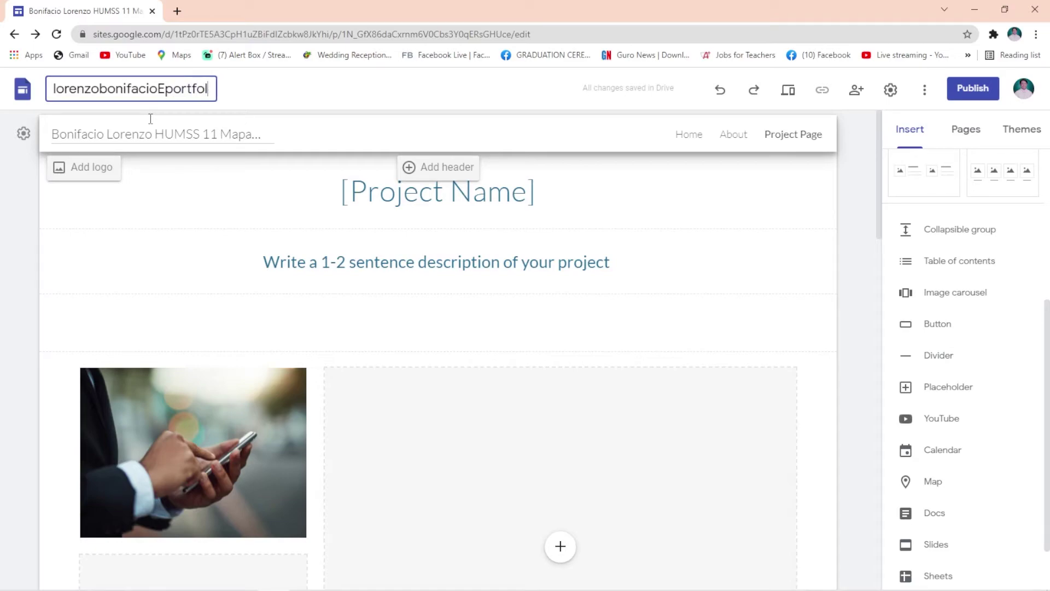
type("io")
type("HUMS")
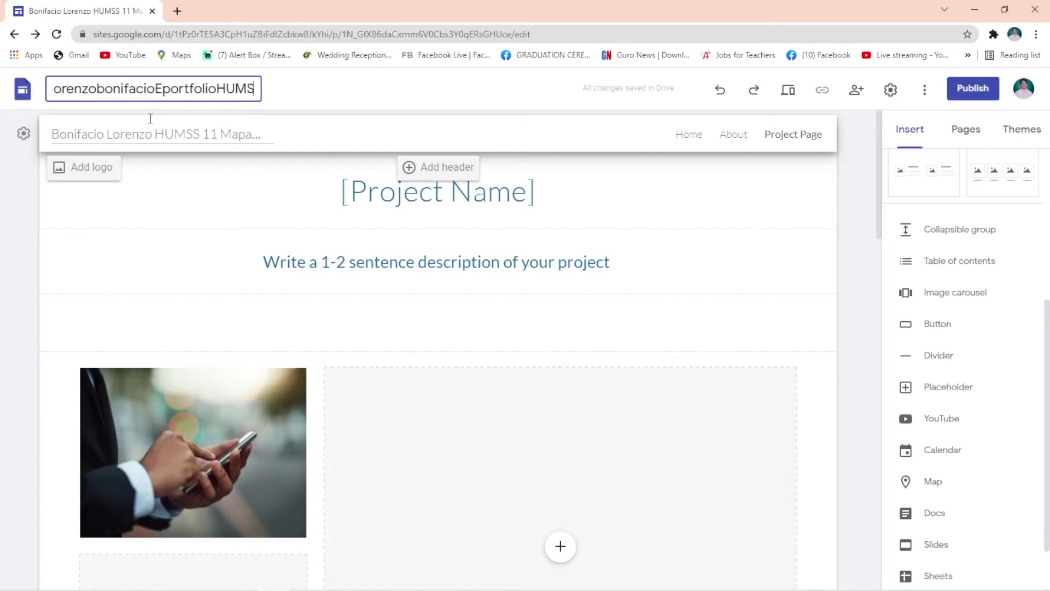
type("S11")
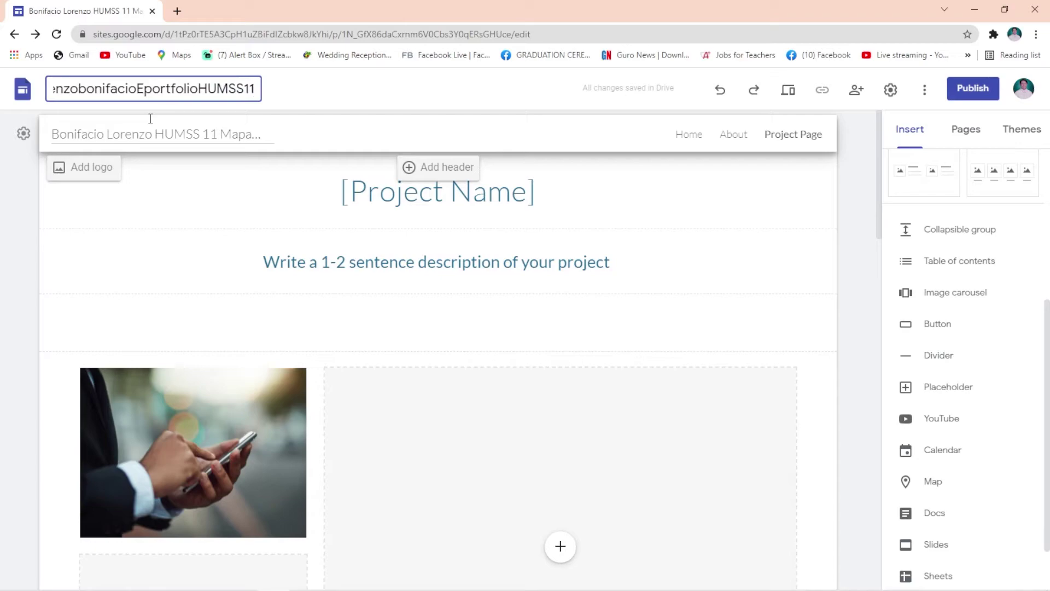
type("Mapanuri")
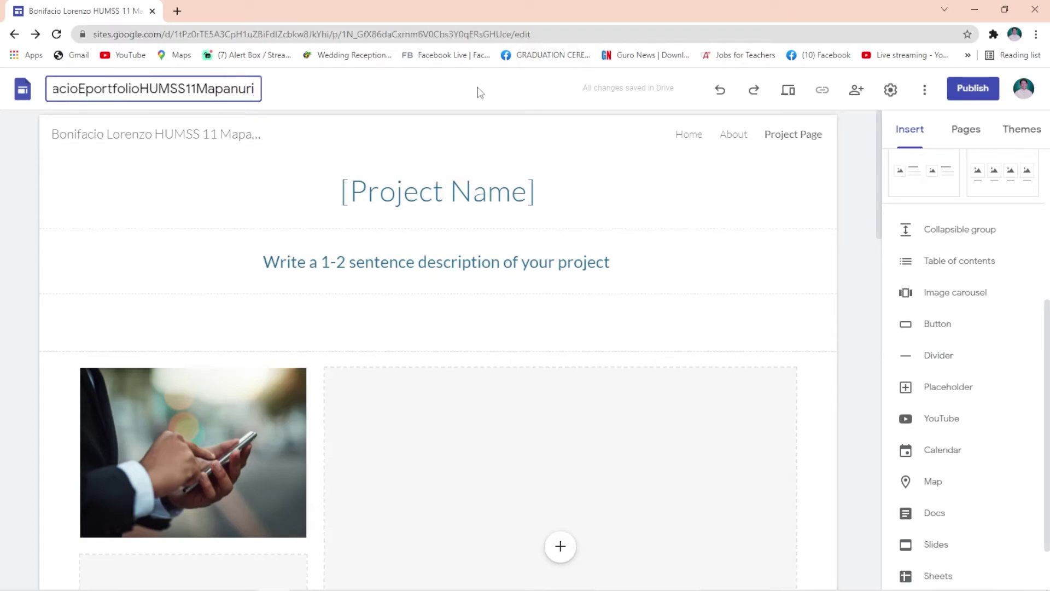
left_click(448, 96)
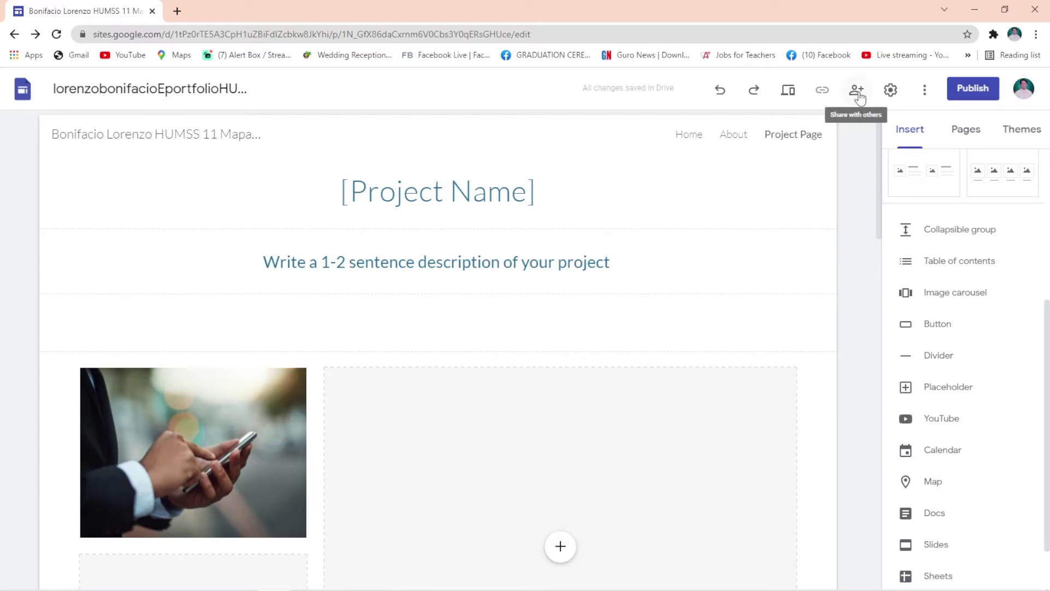
Step: Check the draft's access options in the link sharing settings and set the published site's access to Public
left_click(857, 90)
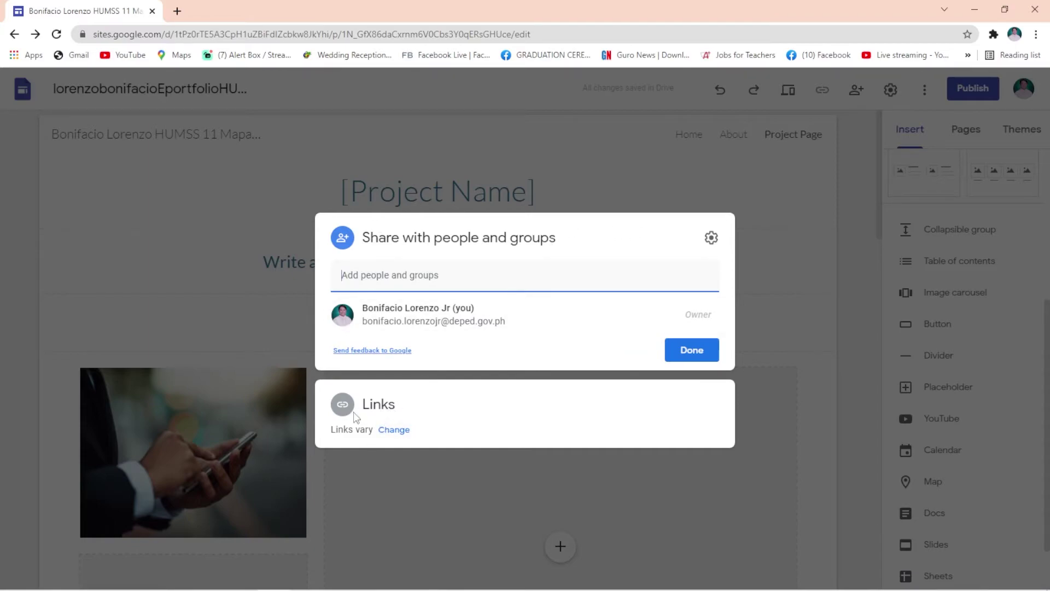
left_click(394, 430)
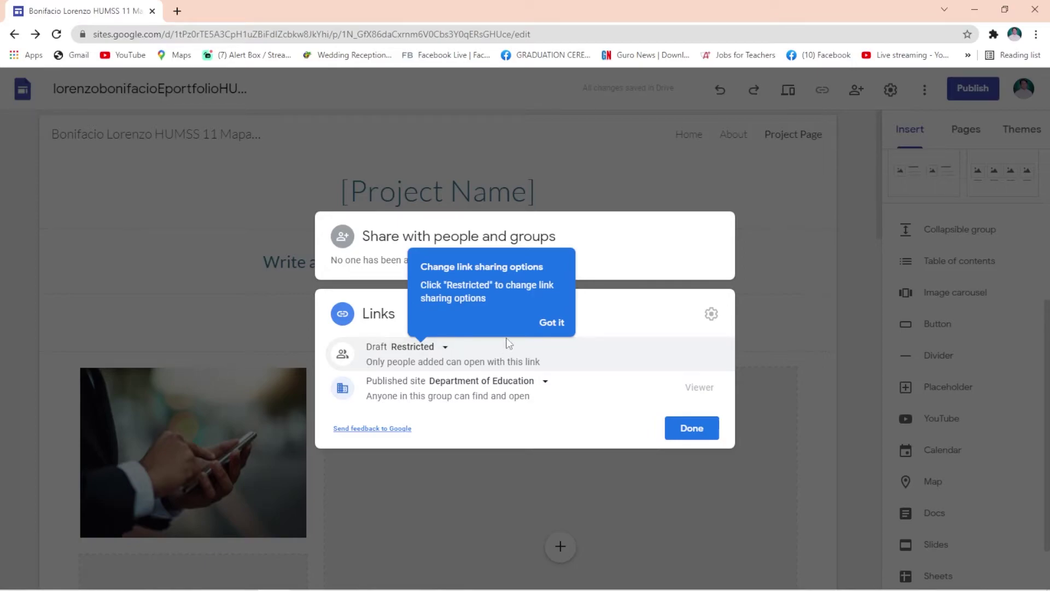
left_click(550, 325)
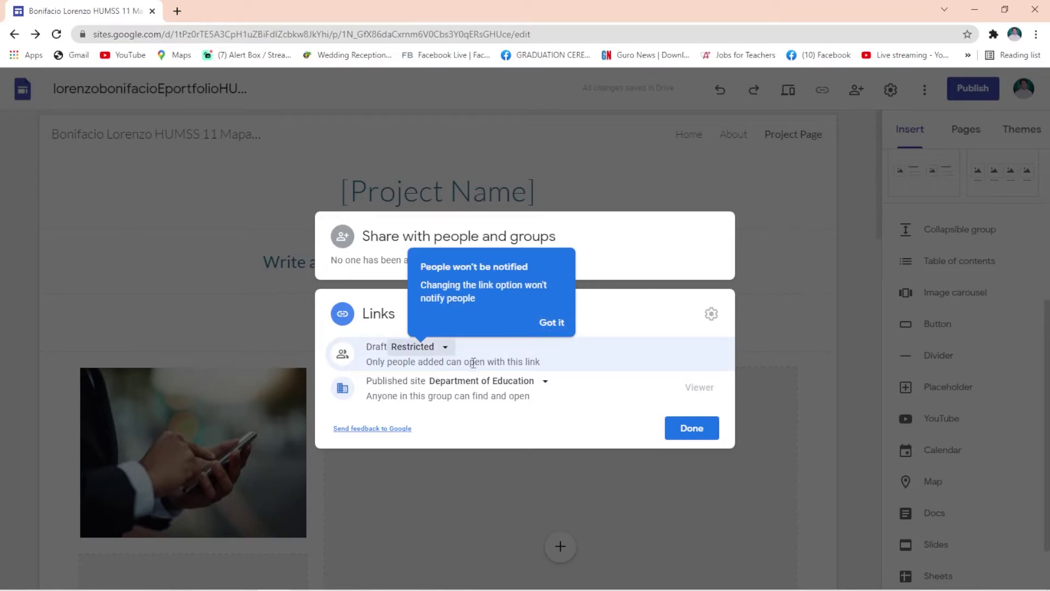
left_click(440, 350)
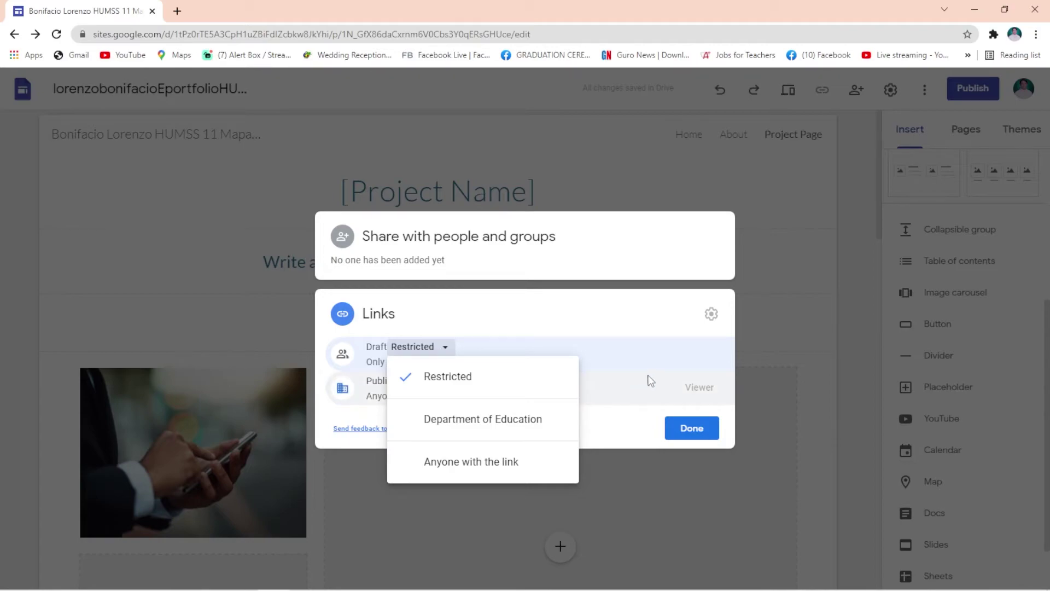
left_click(578, 313)
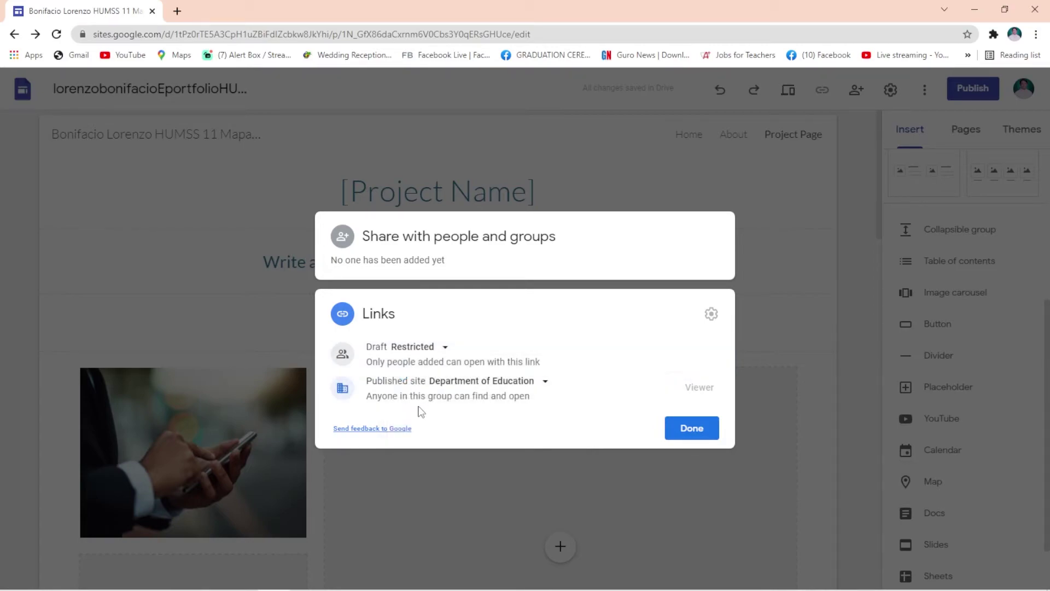
left_click(546, 382)
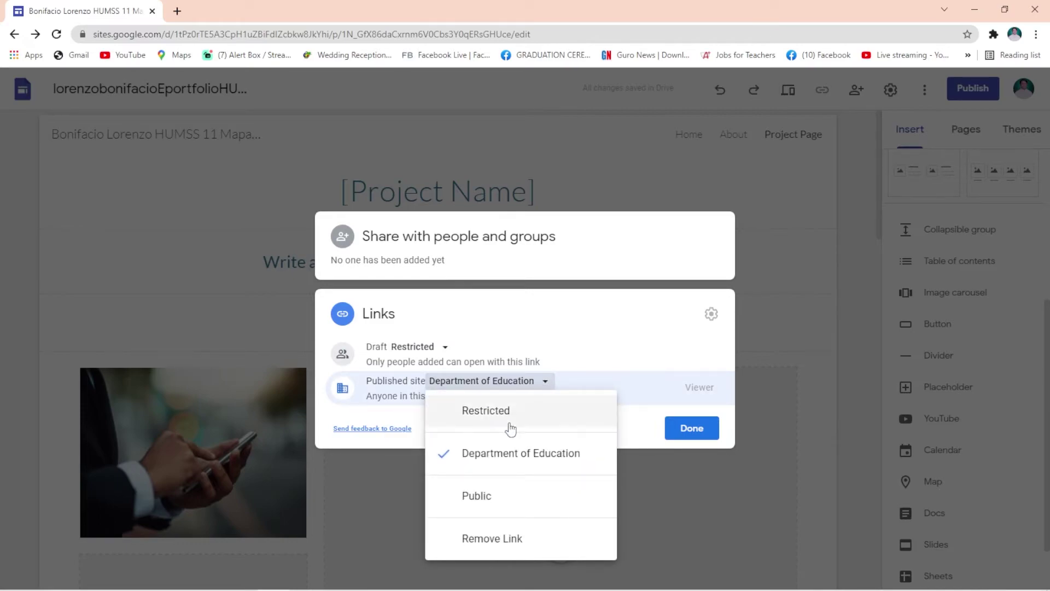
left_click(461, 498)
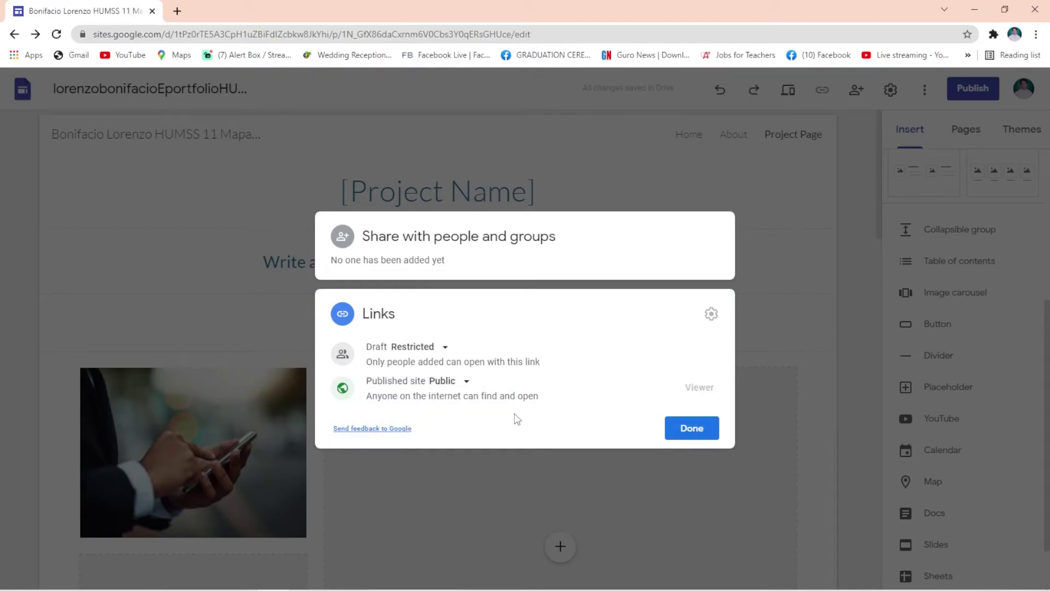
left_click(688, 434)
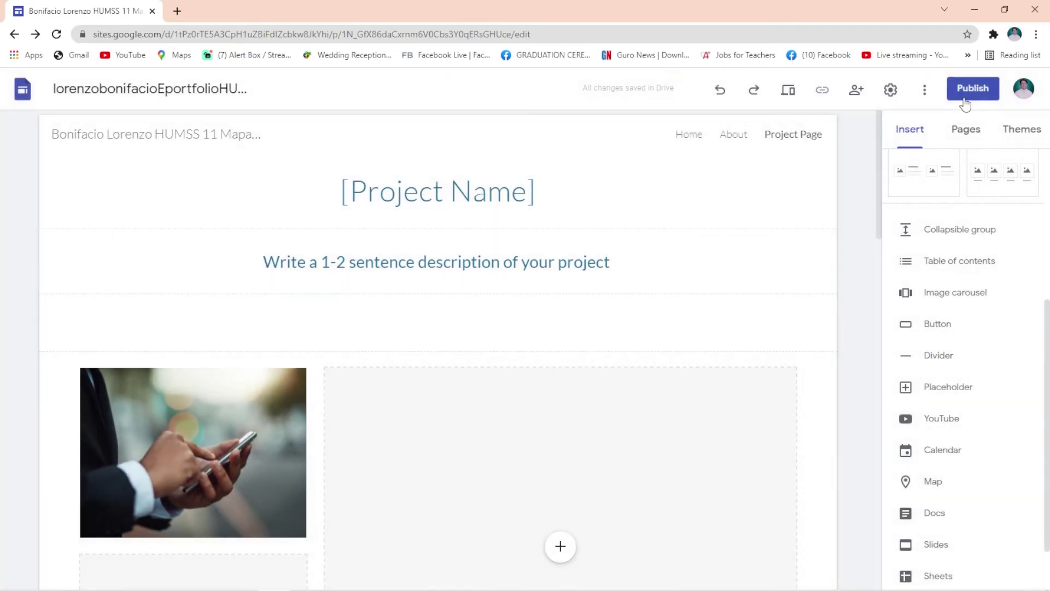
Step: Publish the site under the suggested web address and copy the published site link from the Home page
left_click(964, 102)
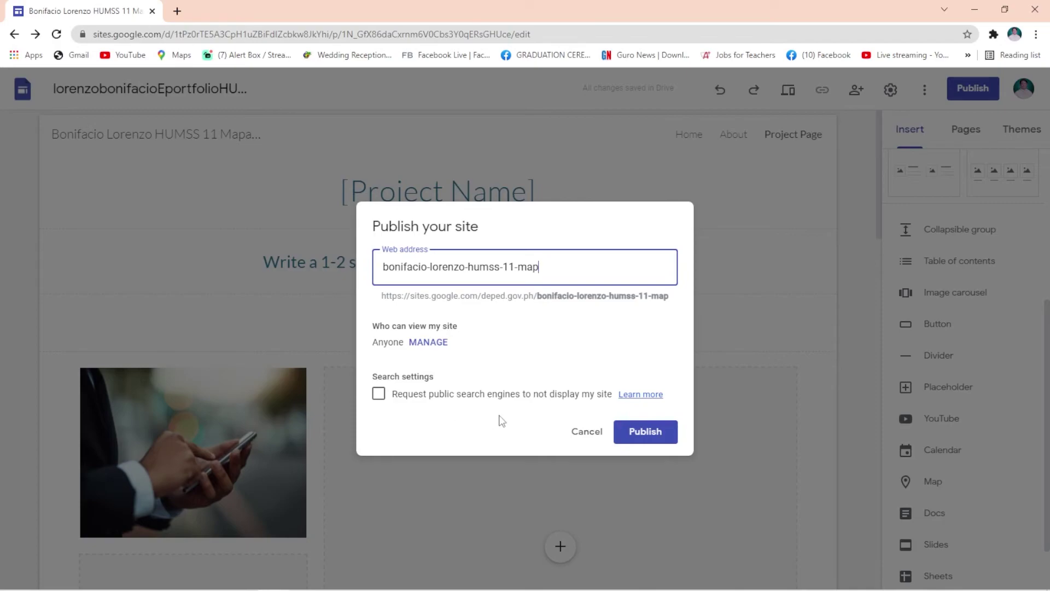
left_click(641, 438)
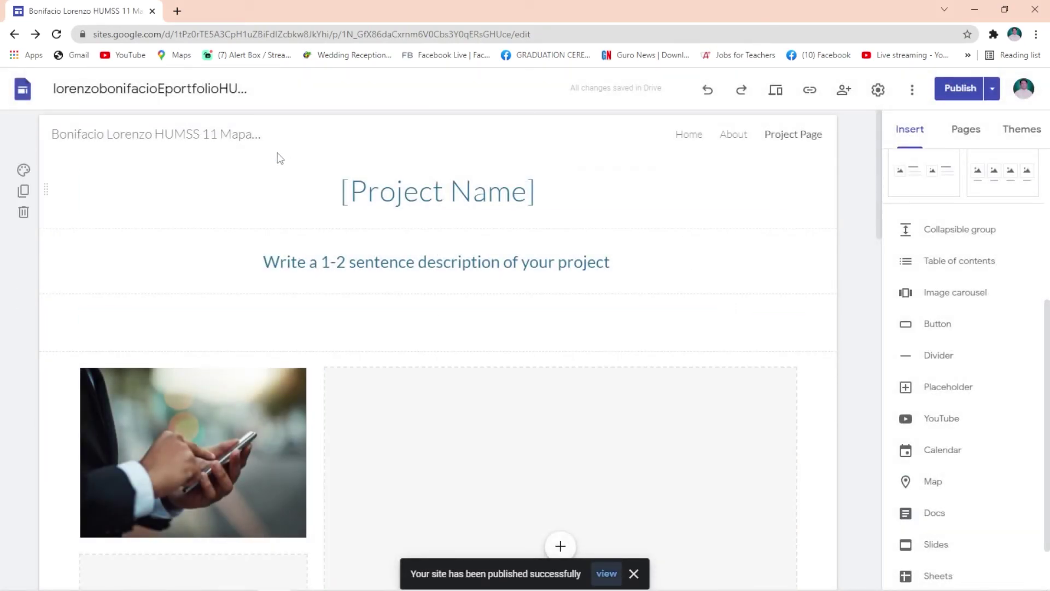
left_click(689, 134)
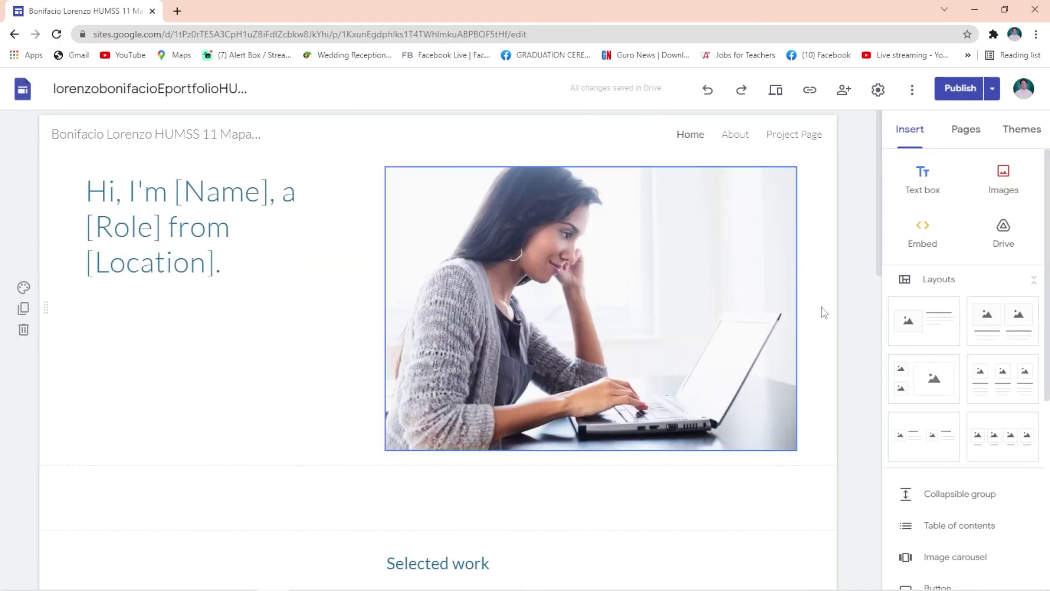
left_click(810, 96)
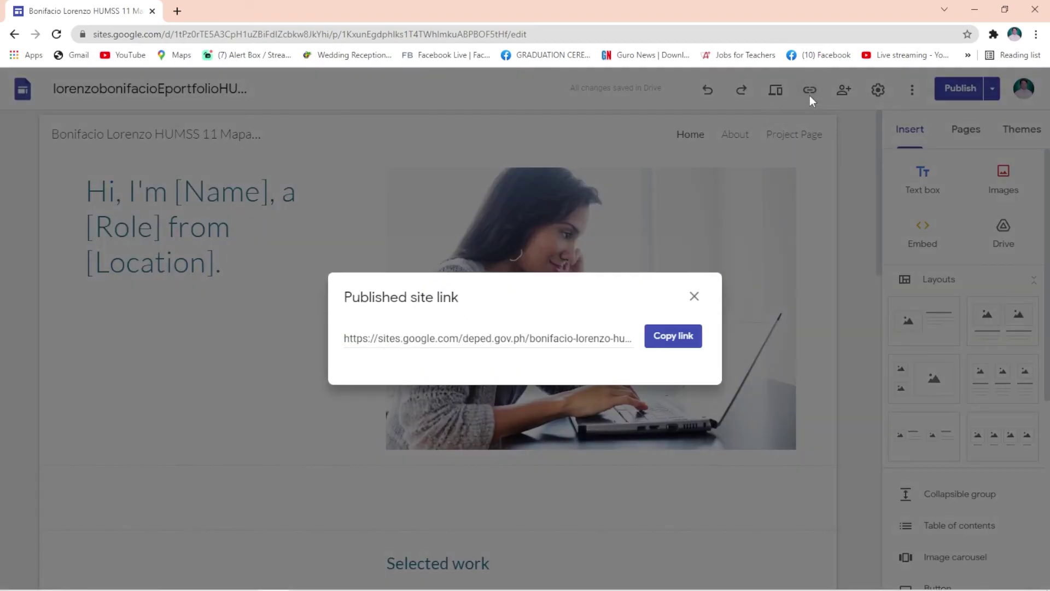
left_click(666, 341)
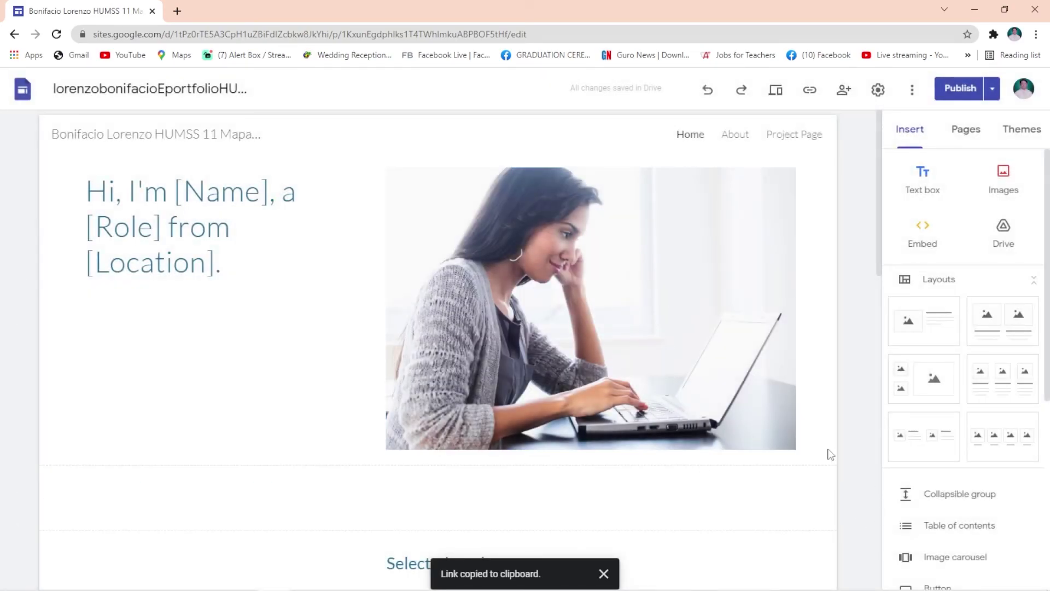